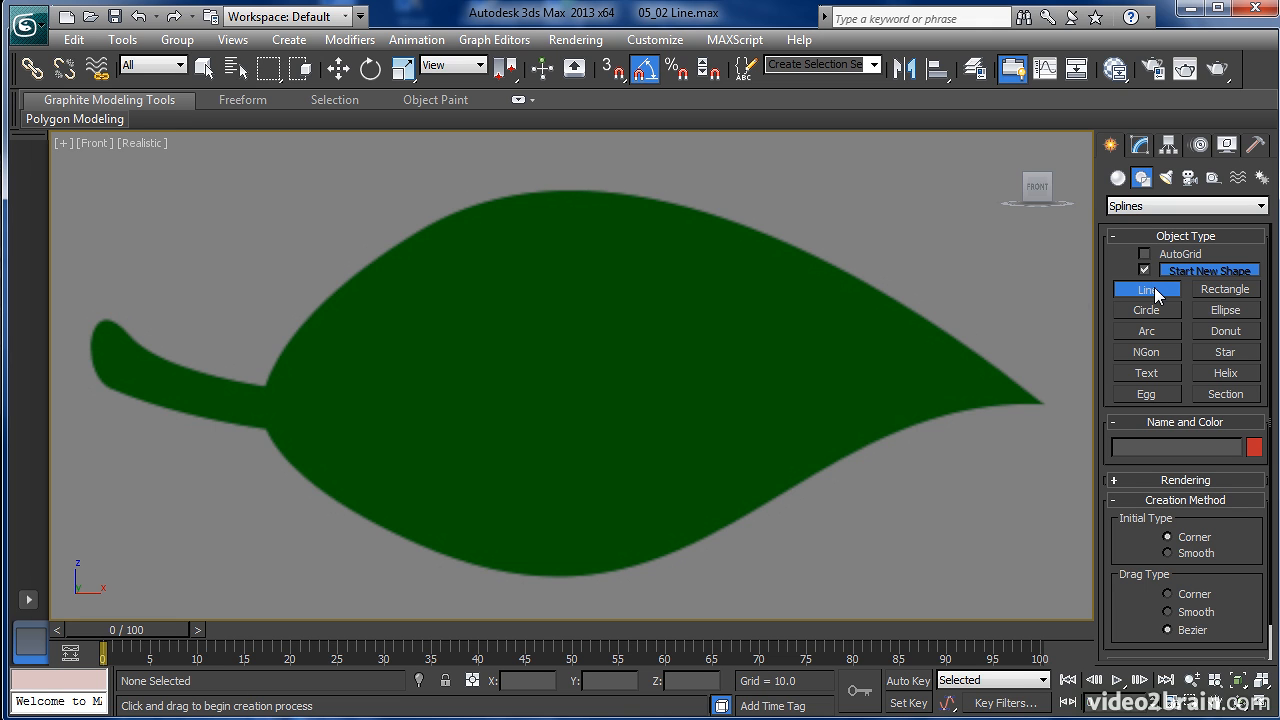
left_click_drag(1250, 546, 1261, 460)
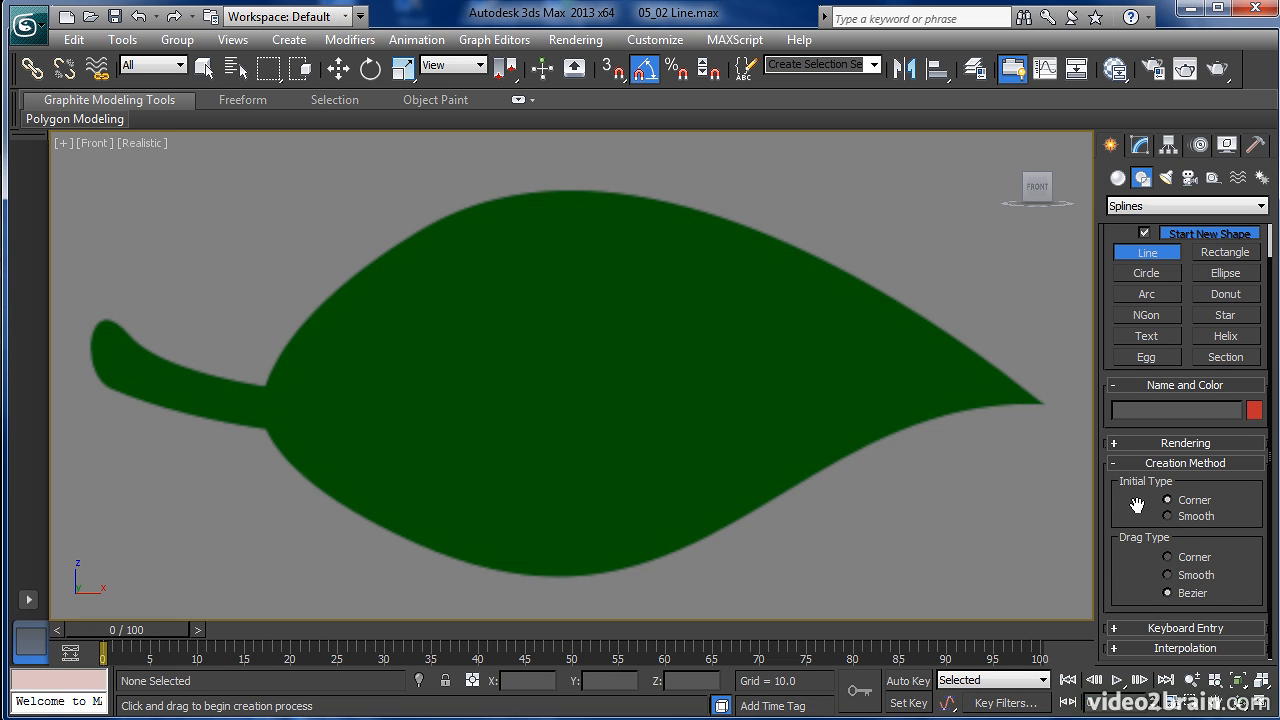
left_click(250, 281)
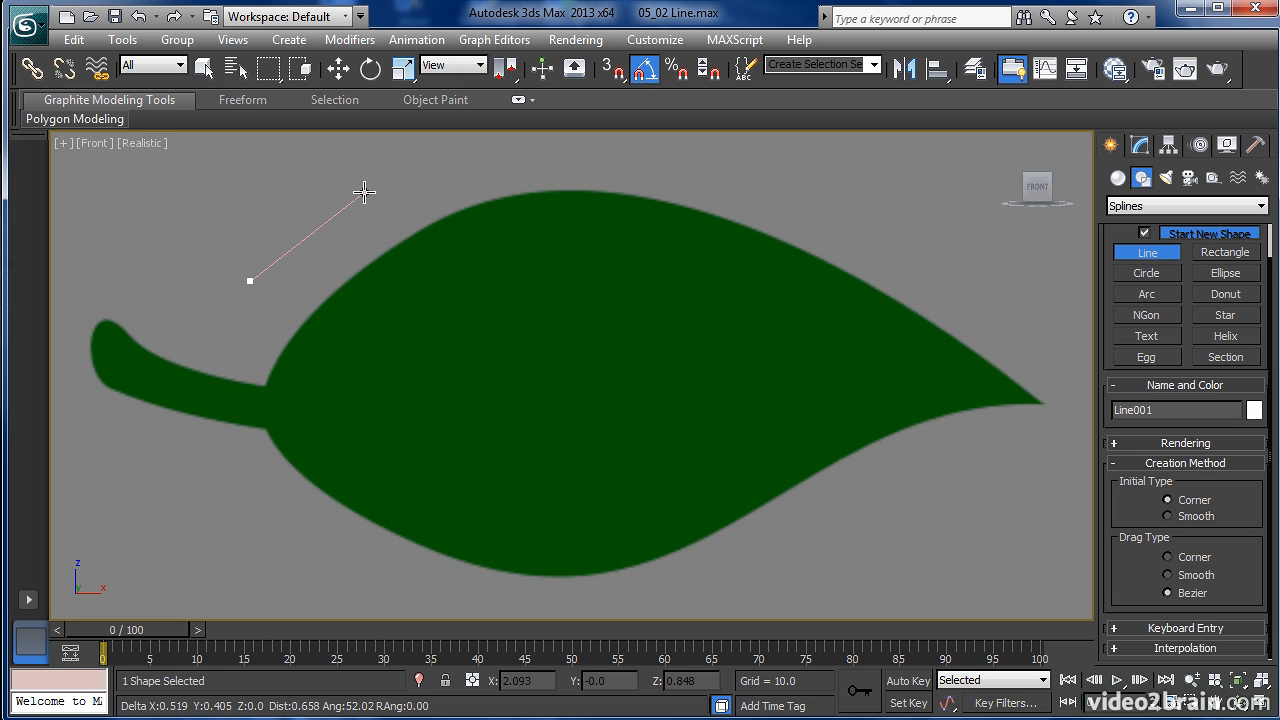
right_click(364, 192)
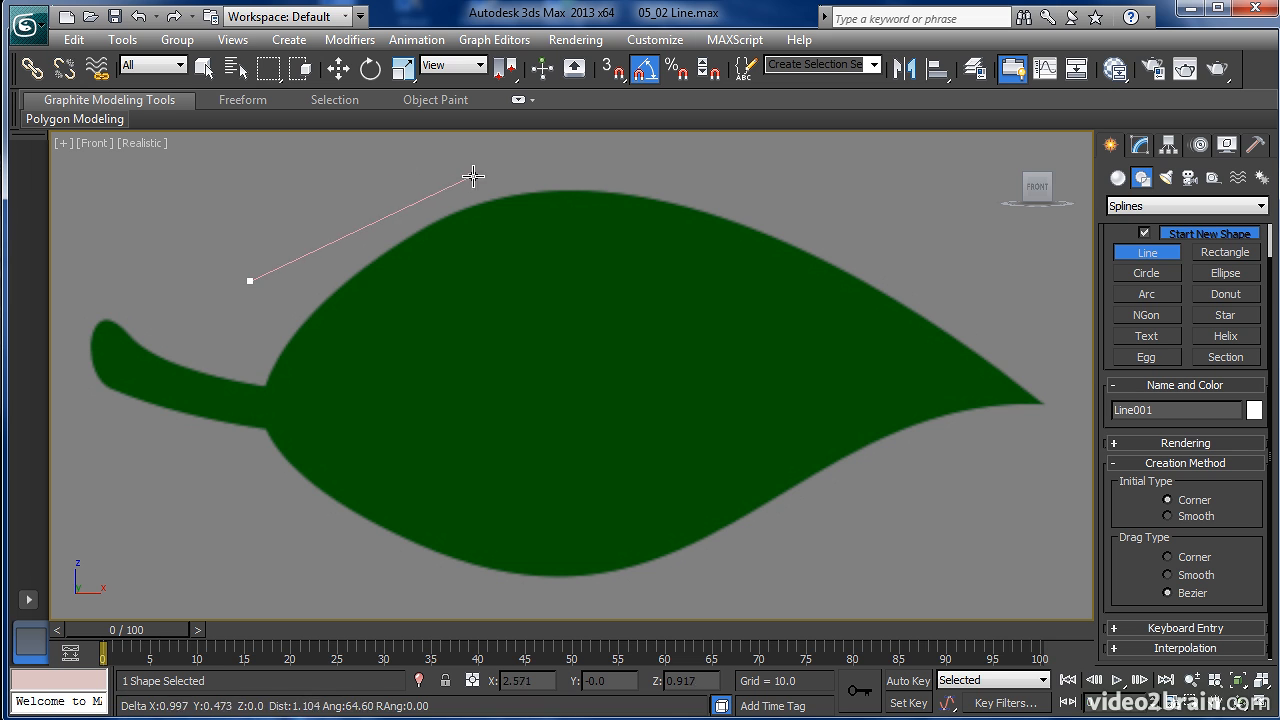
left_click_drag(493, 178, 674, 171)
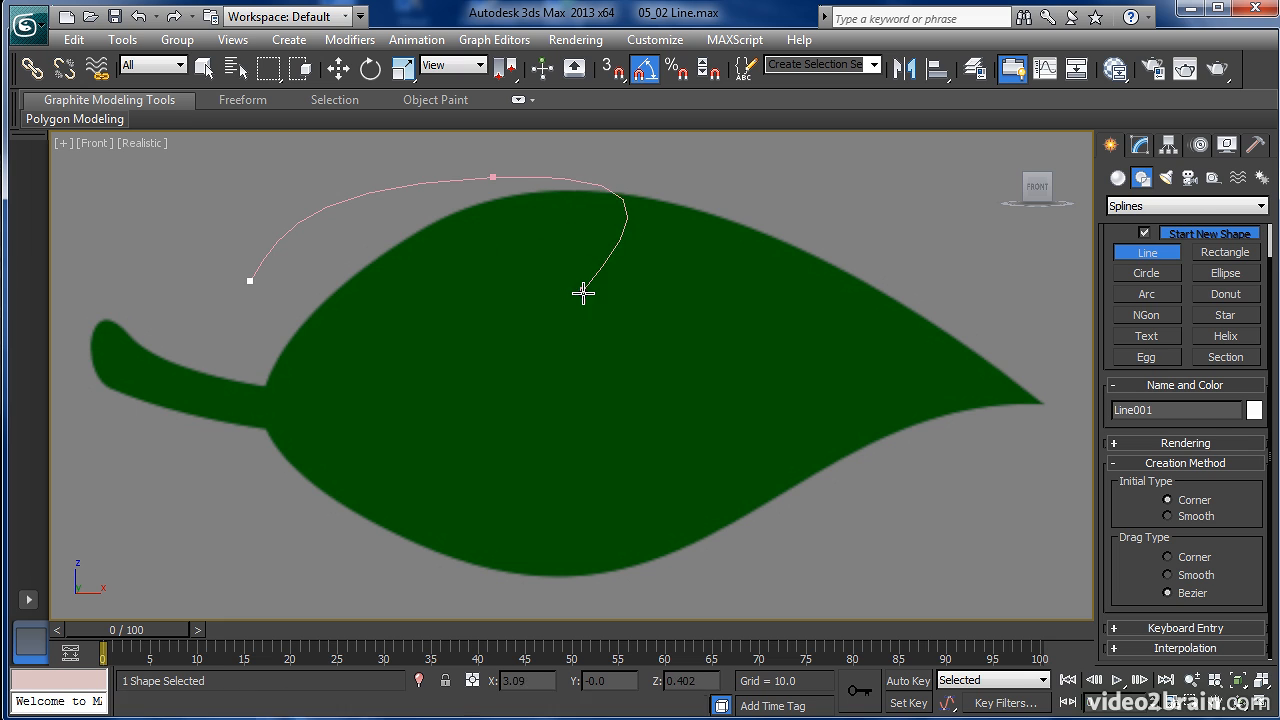
key("ctrl+z")
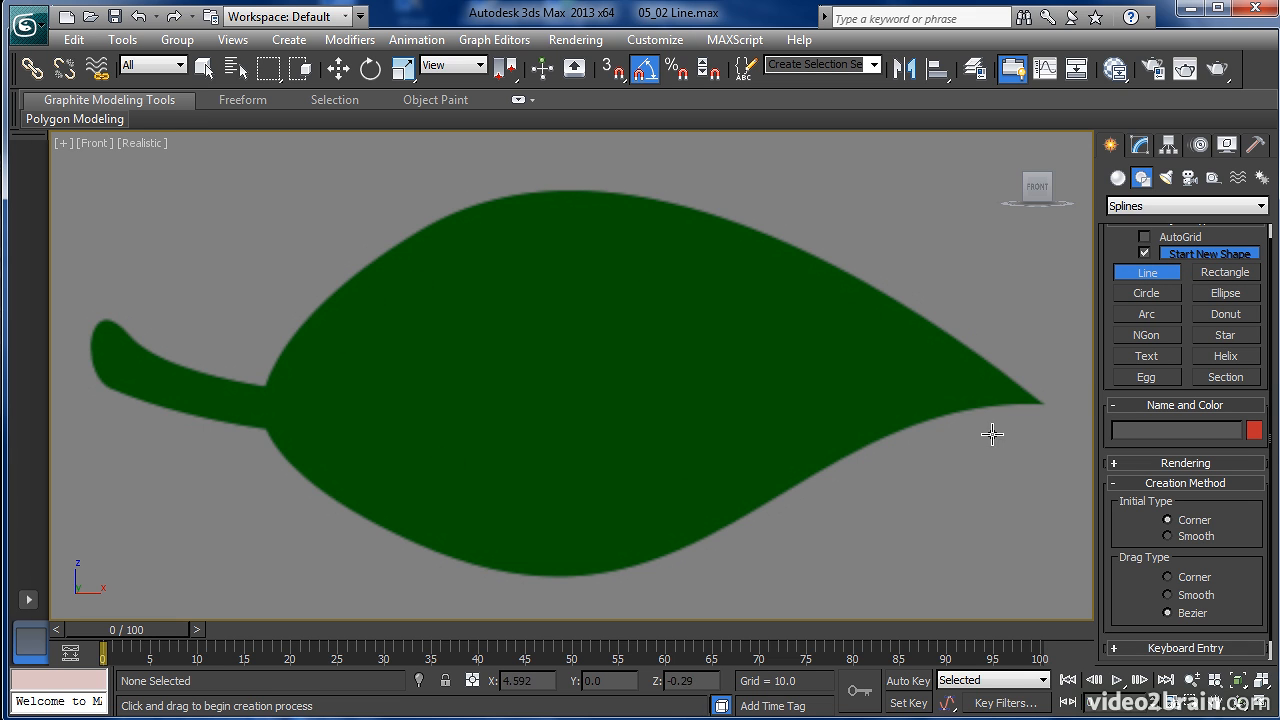
Step: With the Line tool, trace the leaf's upper edge from the pointed tip to the upper stem junction using curved Bezier vertices
left_click(1040, 405)
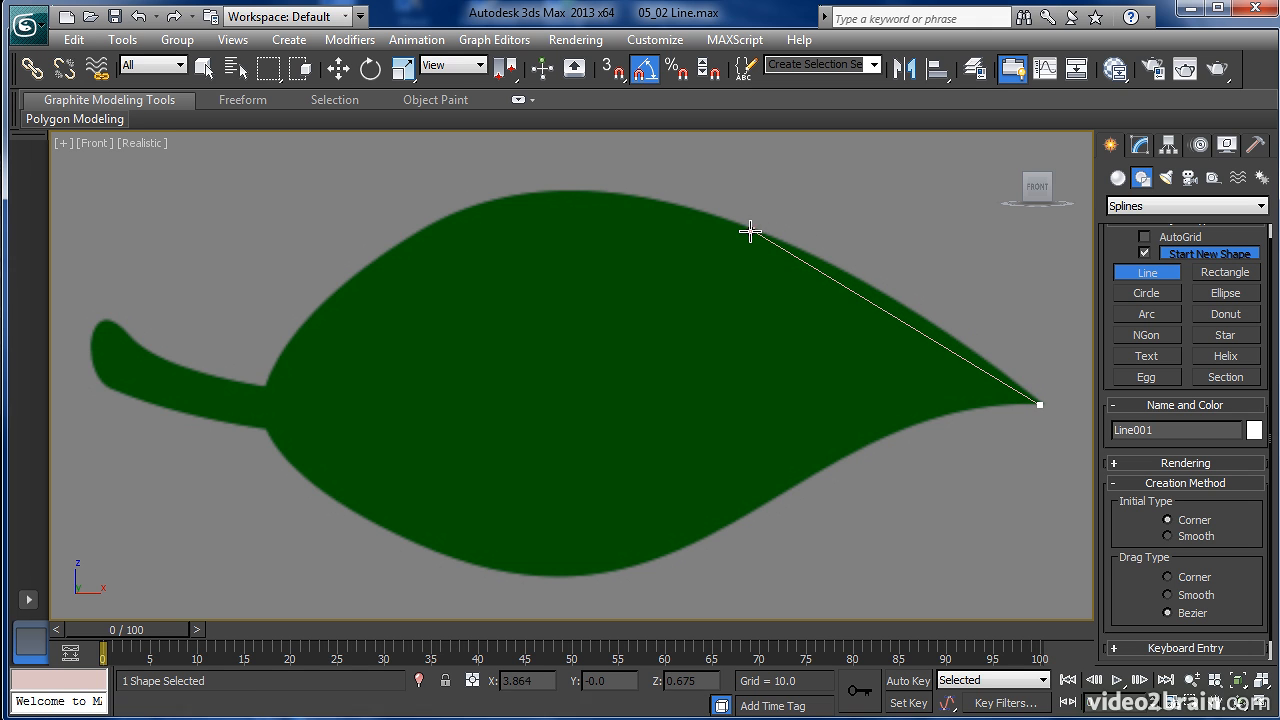
left_click_drag(728, 218, 491, 254)
left_click_drag(507, 167, 580, 167)
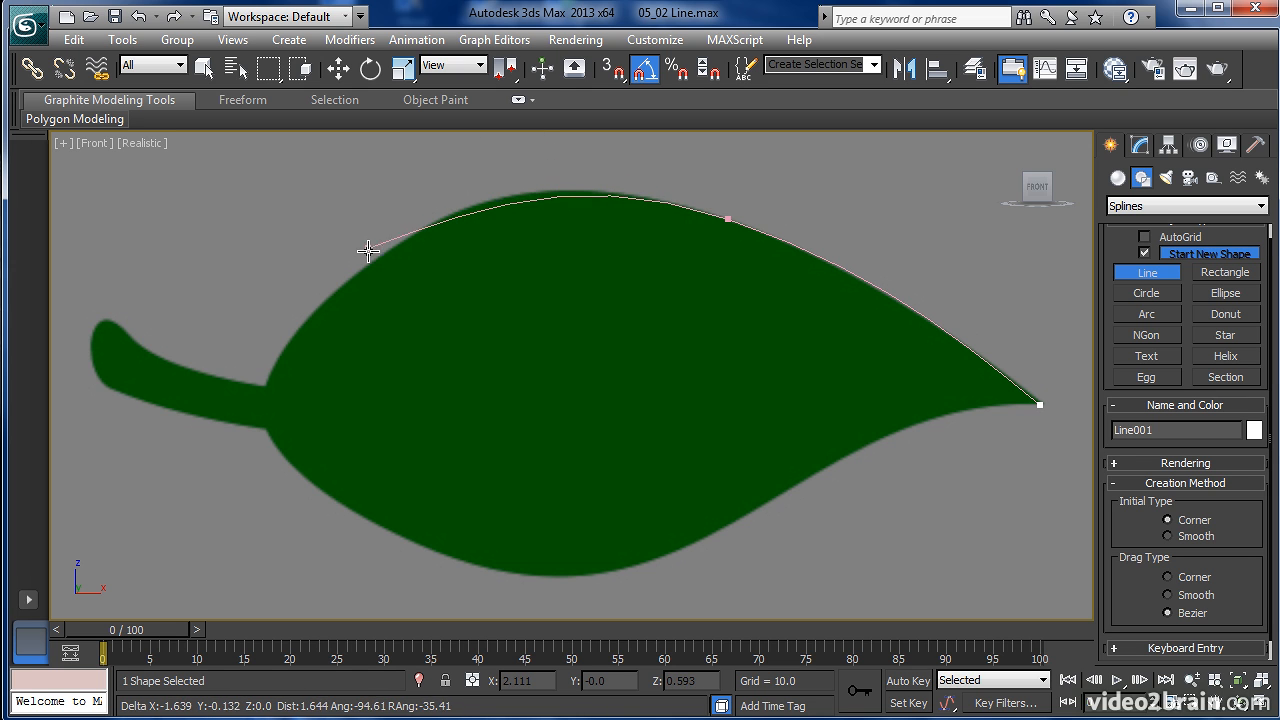
left_click_drag(404, 237, 290, 291)
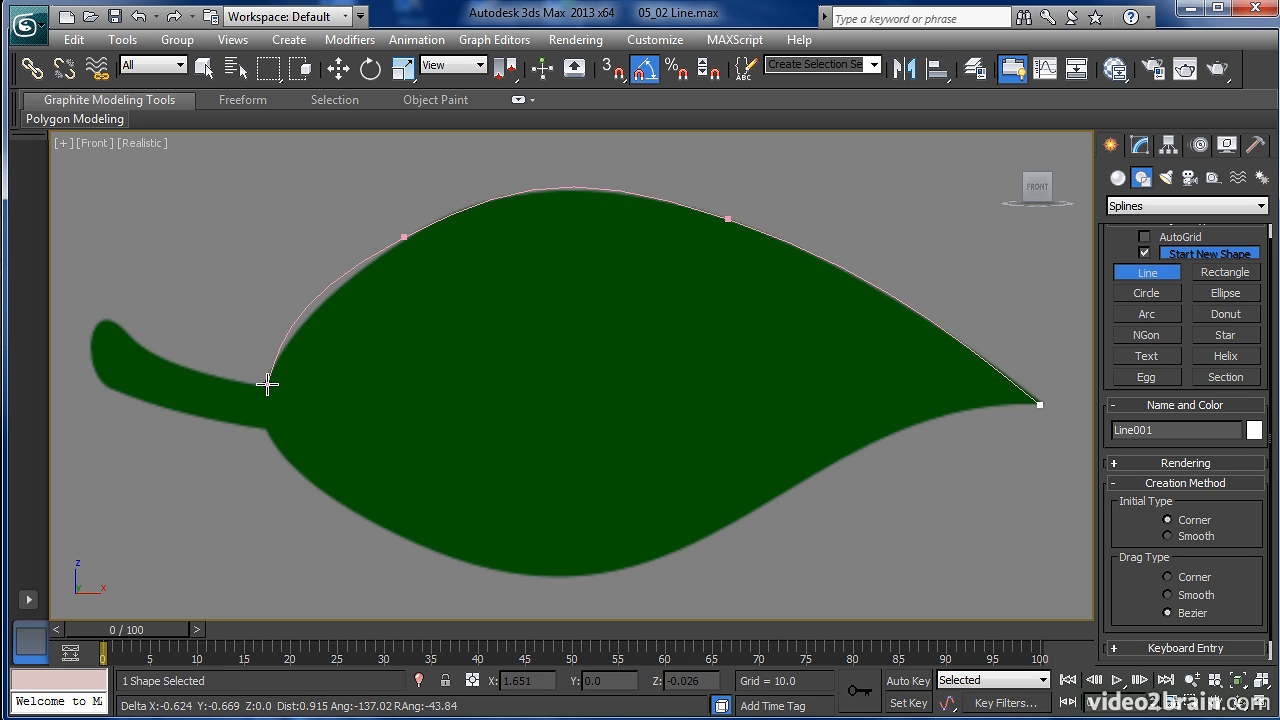
left_click_drag(267, 385, 249, 413)
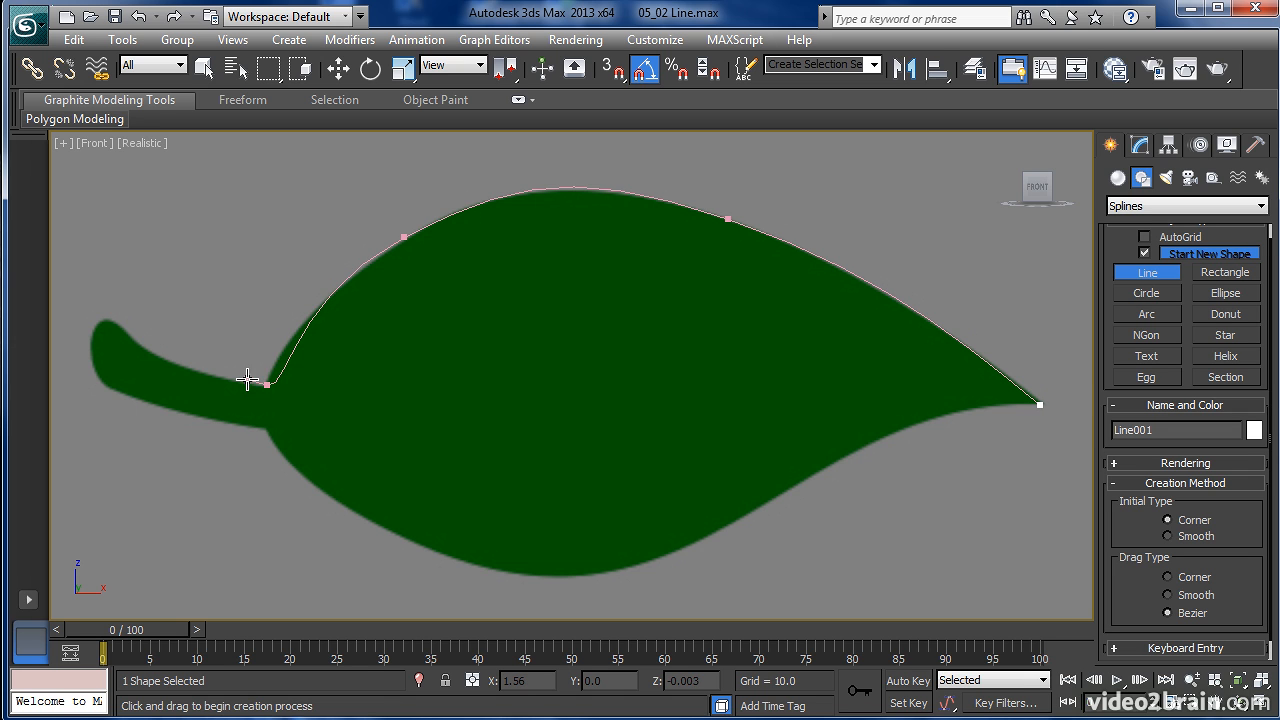
Step: Continue the line around the stem outline, ending with a corner vertex at the lower stem junction
left_click_drag(177, 360, 242, 371)
left_click_drag(227, 450, 249, 417)
left_click(194, 371)
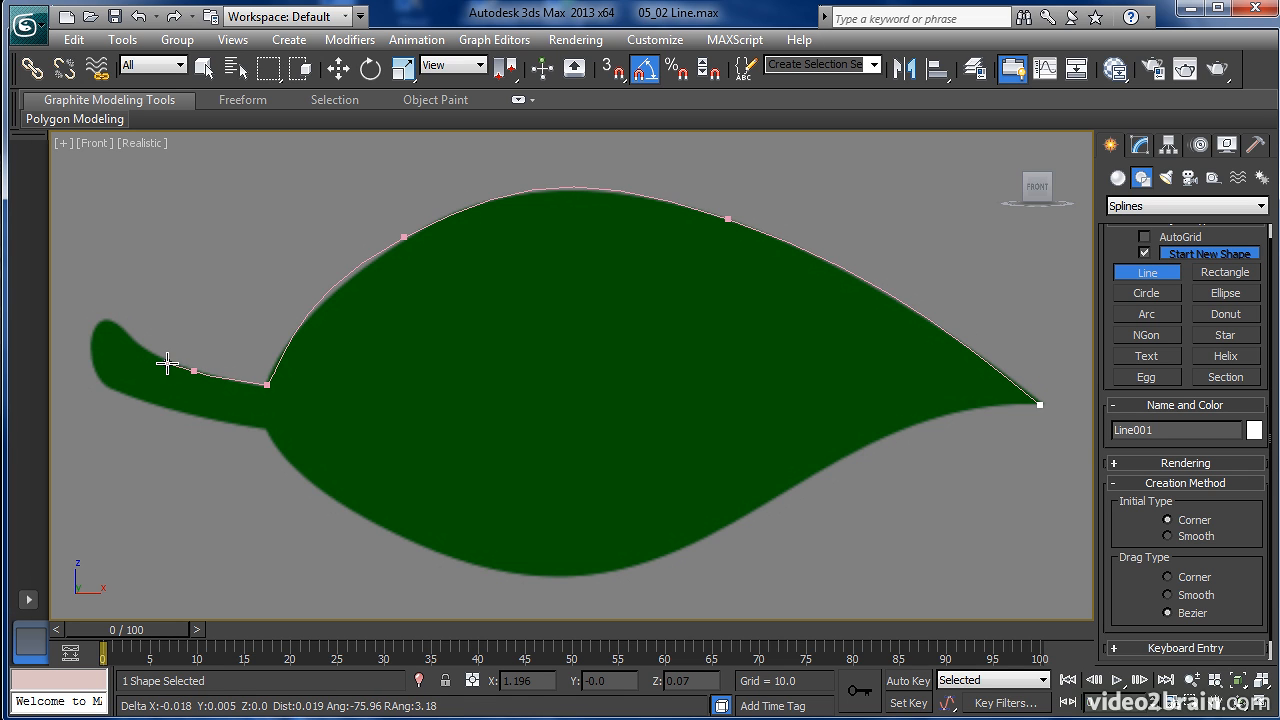
left_click_drag(141, 348, 97, 321)
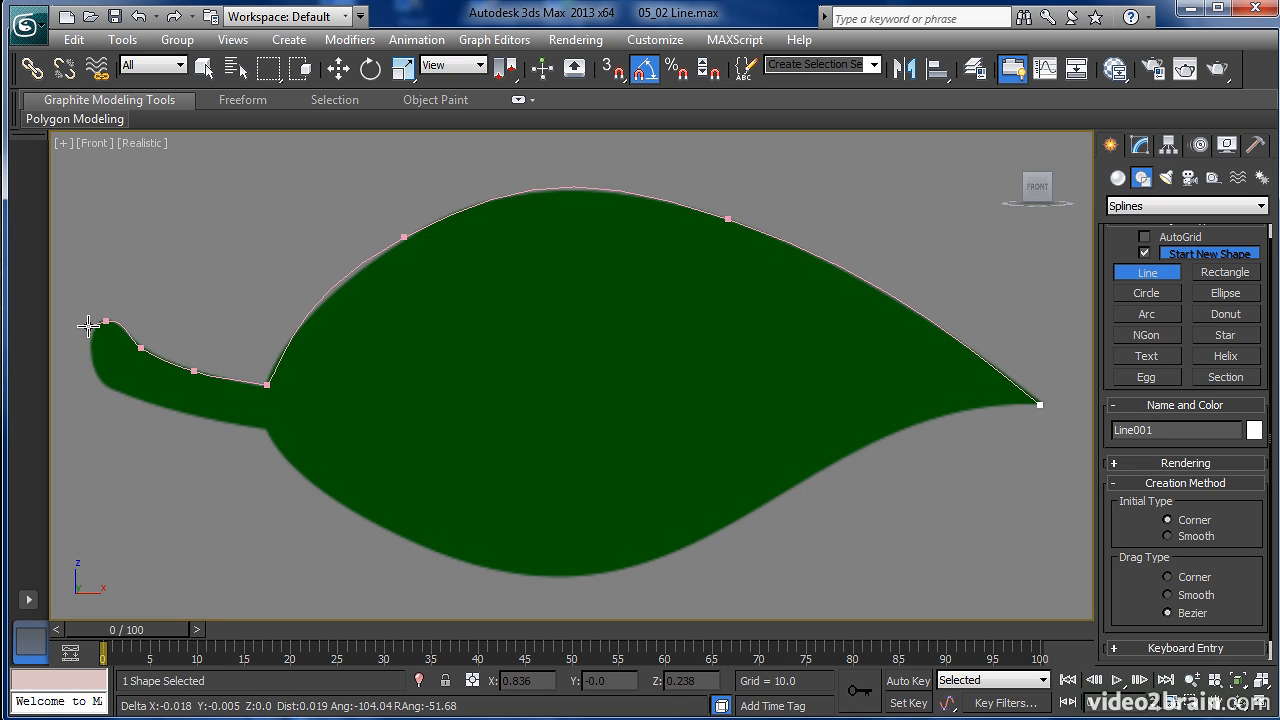
left_click_drag(97, 382, 206, 420)
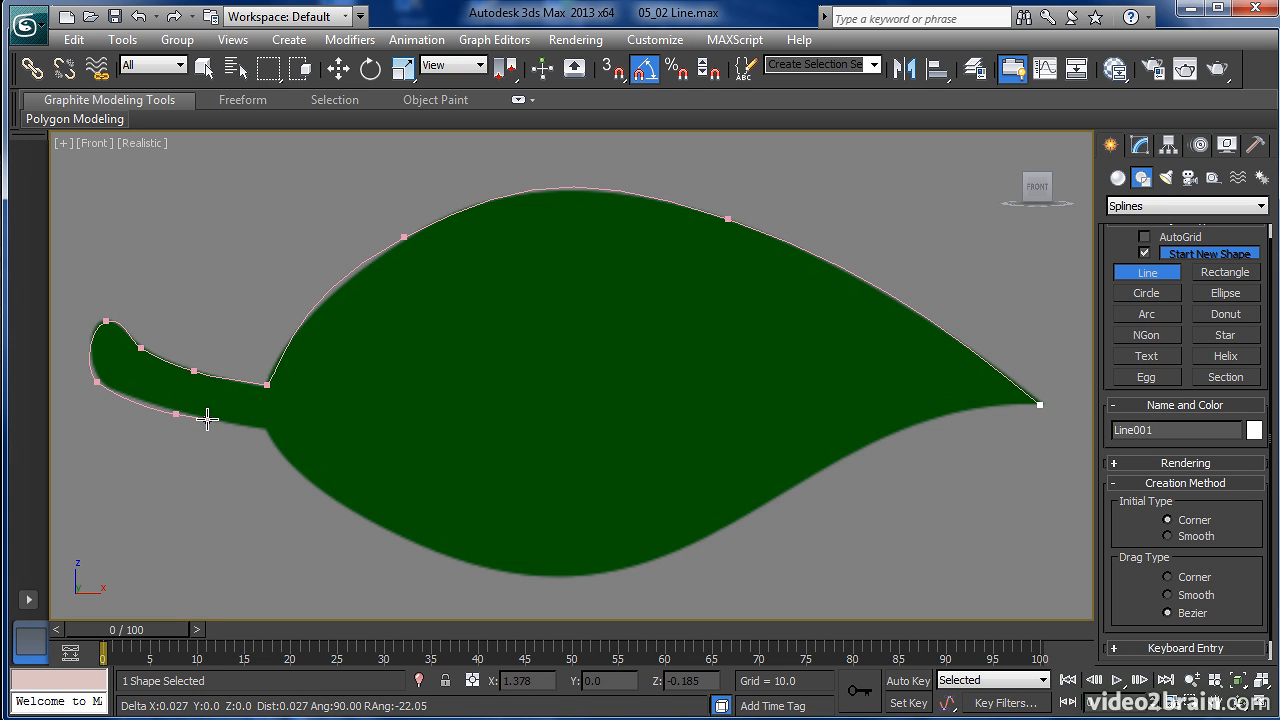
left_click(267, 428)
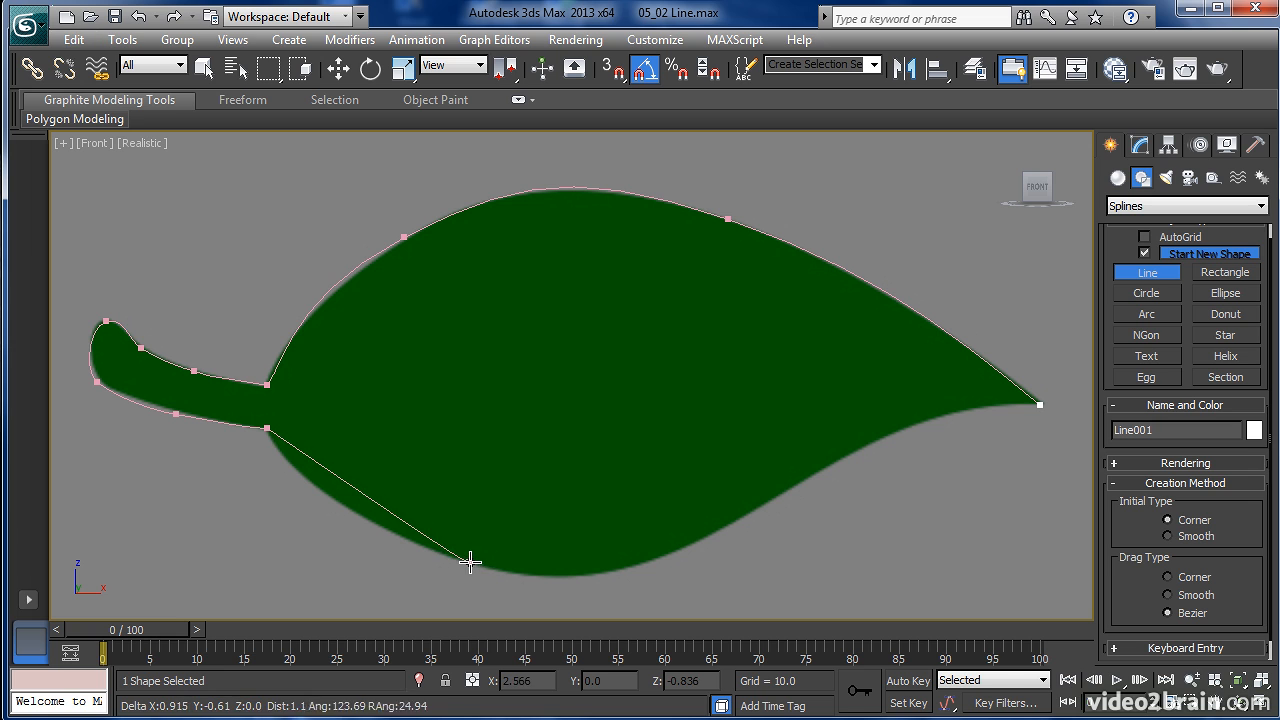
Step: Trace the leaf's lower edge from the stem back to the starting point at the tip and close the spline
left_click_drag(461, 560, 498, 561)
mouse_move(579, 592)
left_mouse_down()
mouse_move(668, 609)
mouse_move(581, 600)
left_mouse_up()
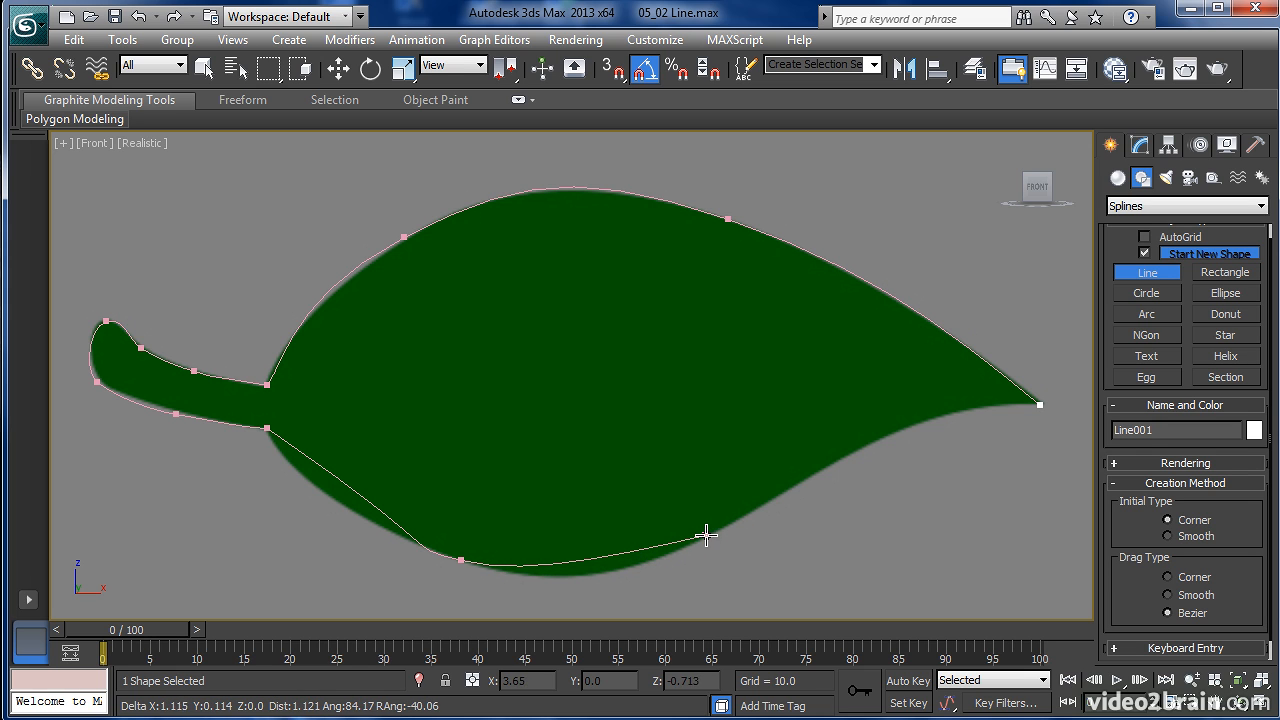
left_click_drag(715, 531, 796, 476)
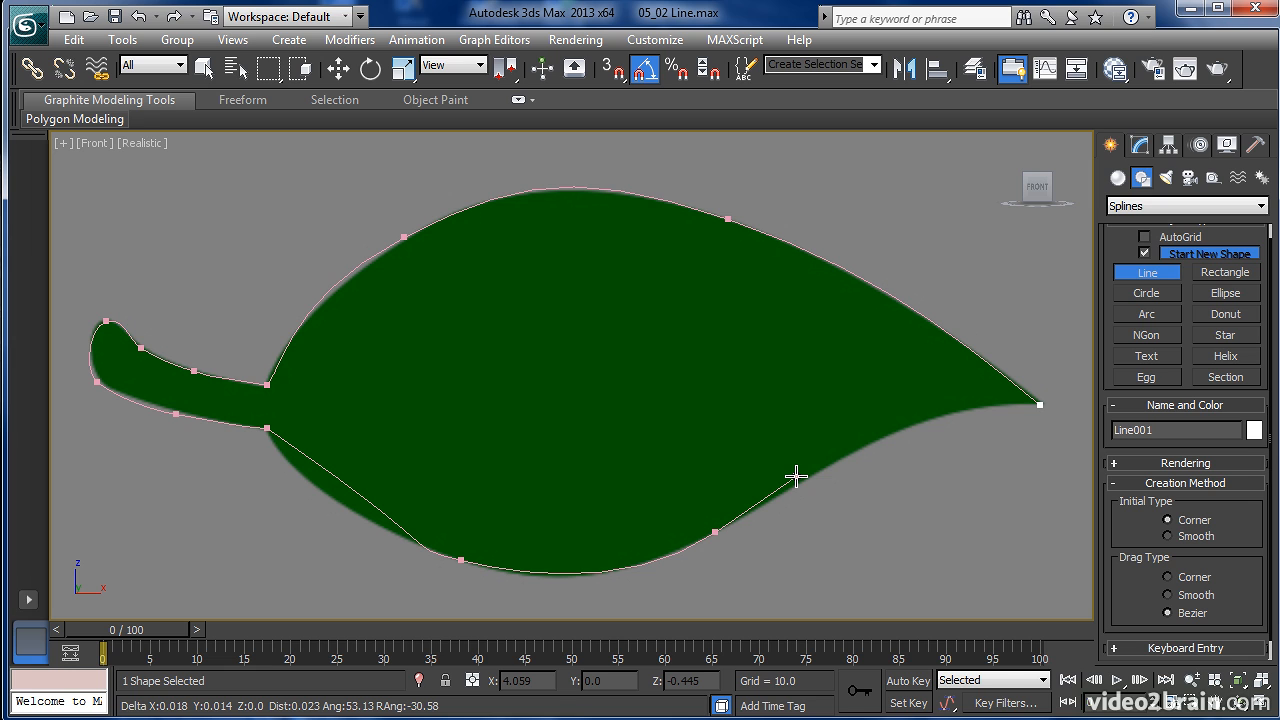
left_click_drag(871, 444, 974, 408)
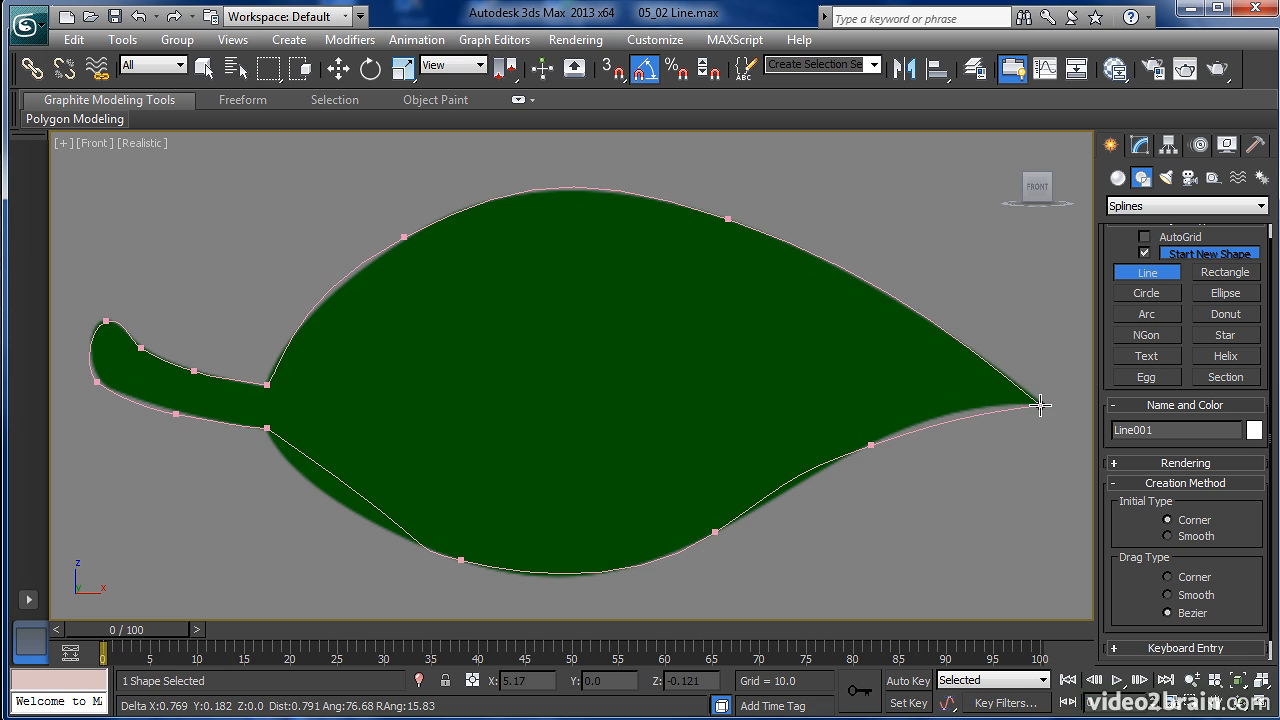
left_click(1038, 405)
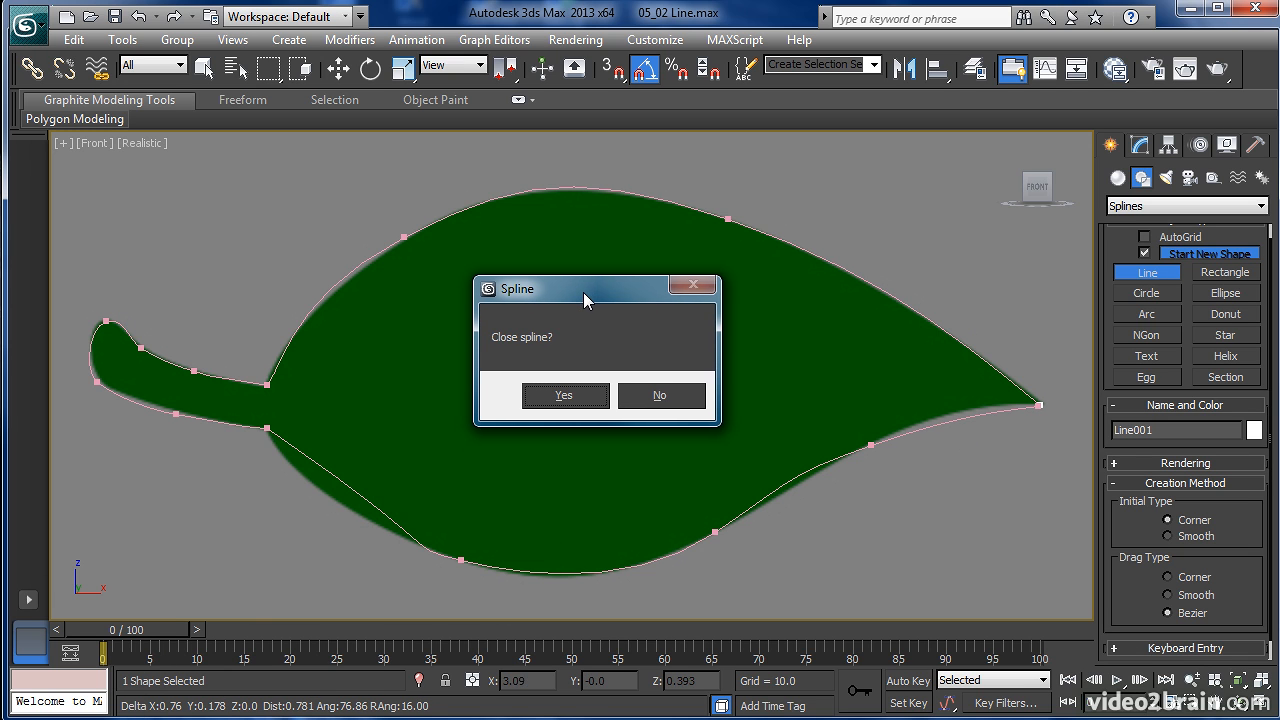
left_click(564, 396)
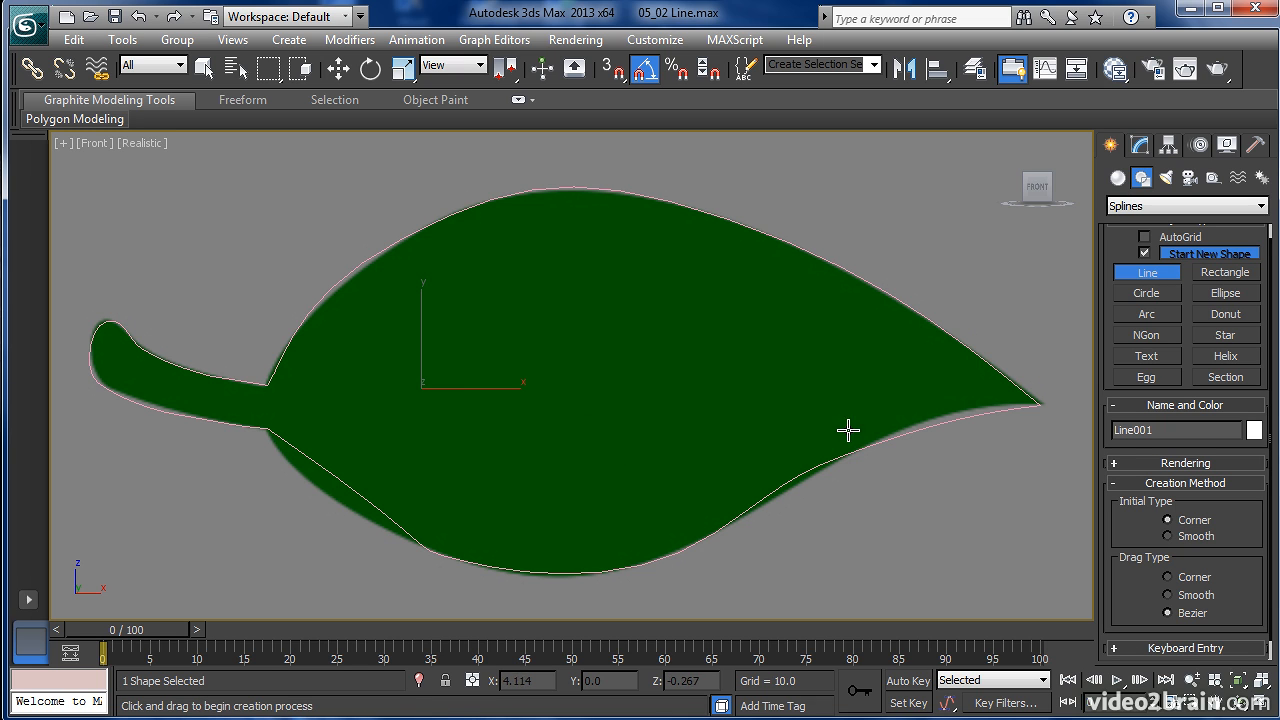
Step: Open the leaf line for modification, enter Vertex level and select the vertex on the rising part of the lower edge
left_click(1137, 147)
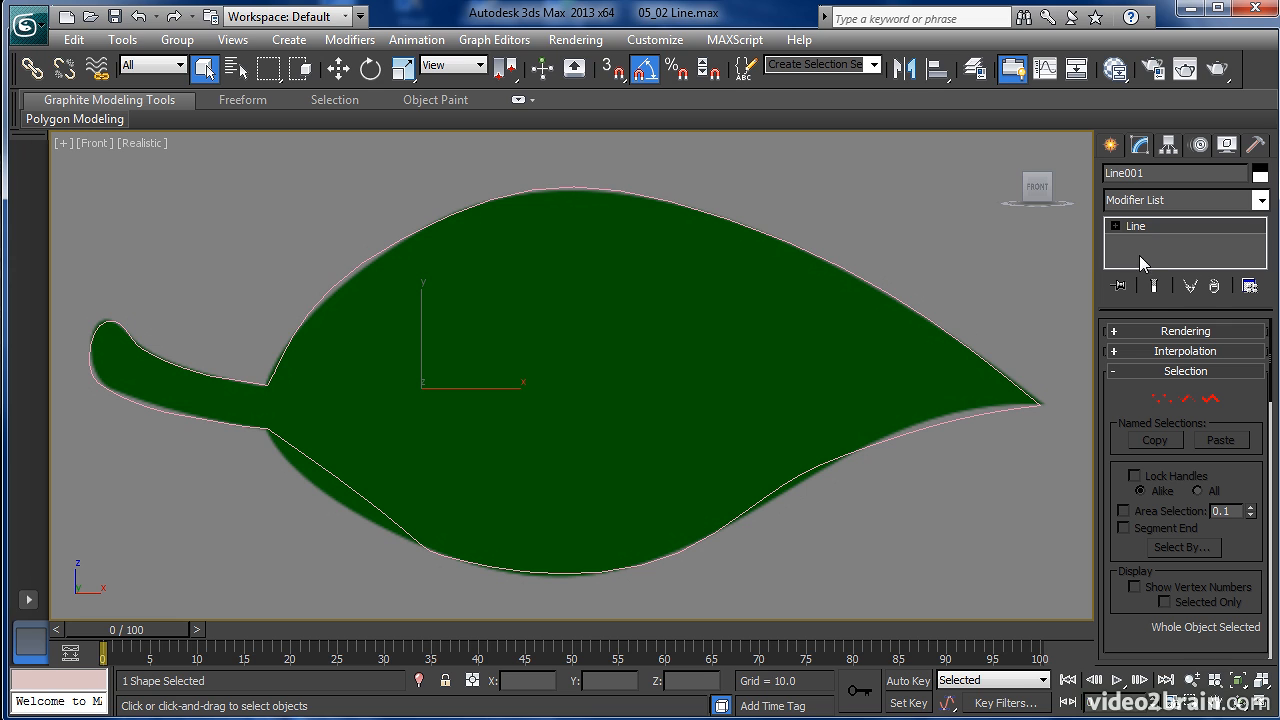
left_click_drag(1135, 312, 1135, 366)
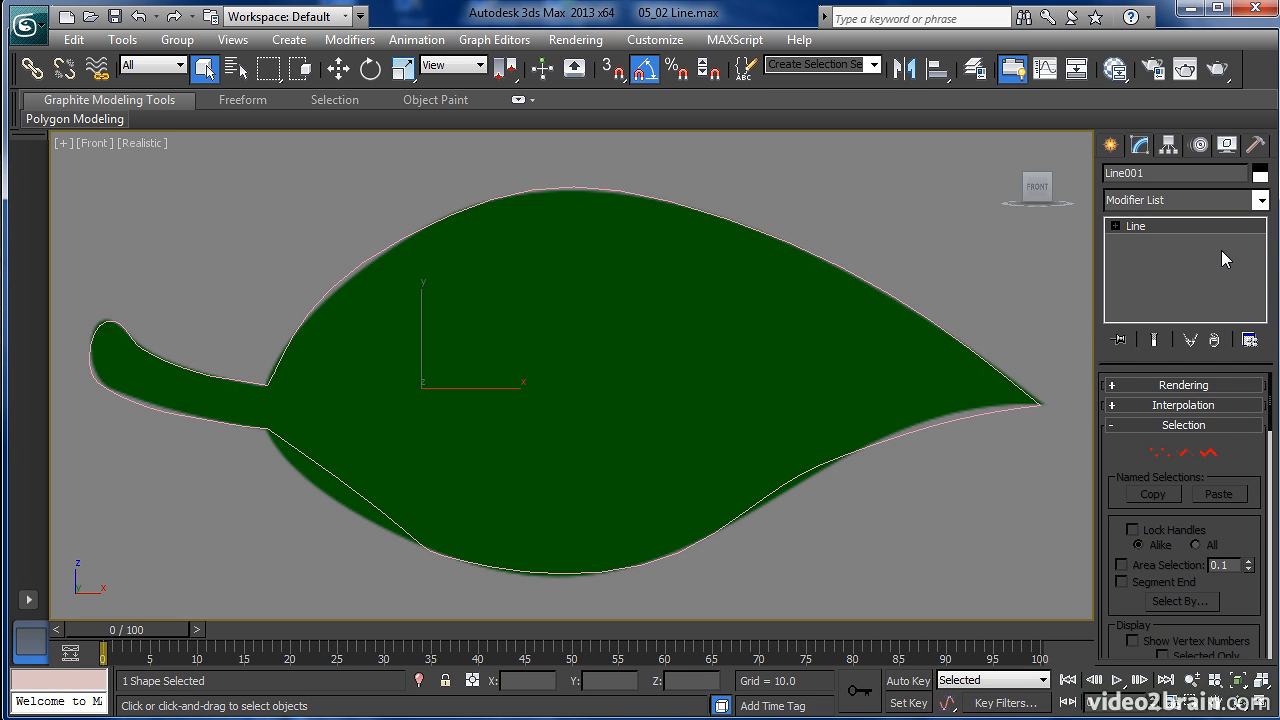
left_click(1147, 426)
left_click(1147, 426)
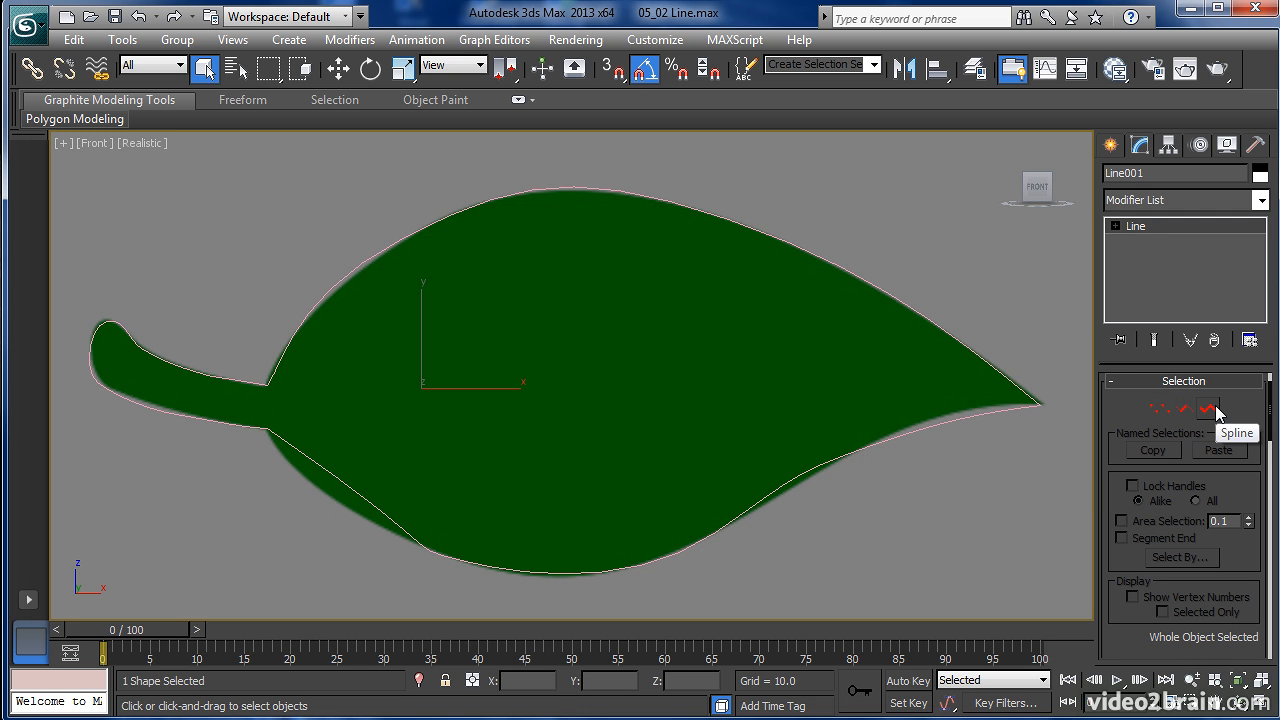
left_click(1160, 409)
left_click_drag(883, 476, 836, 436)
left_click_drag(750, 584, 665, 522)
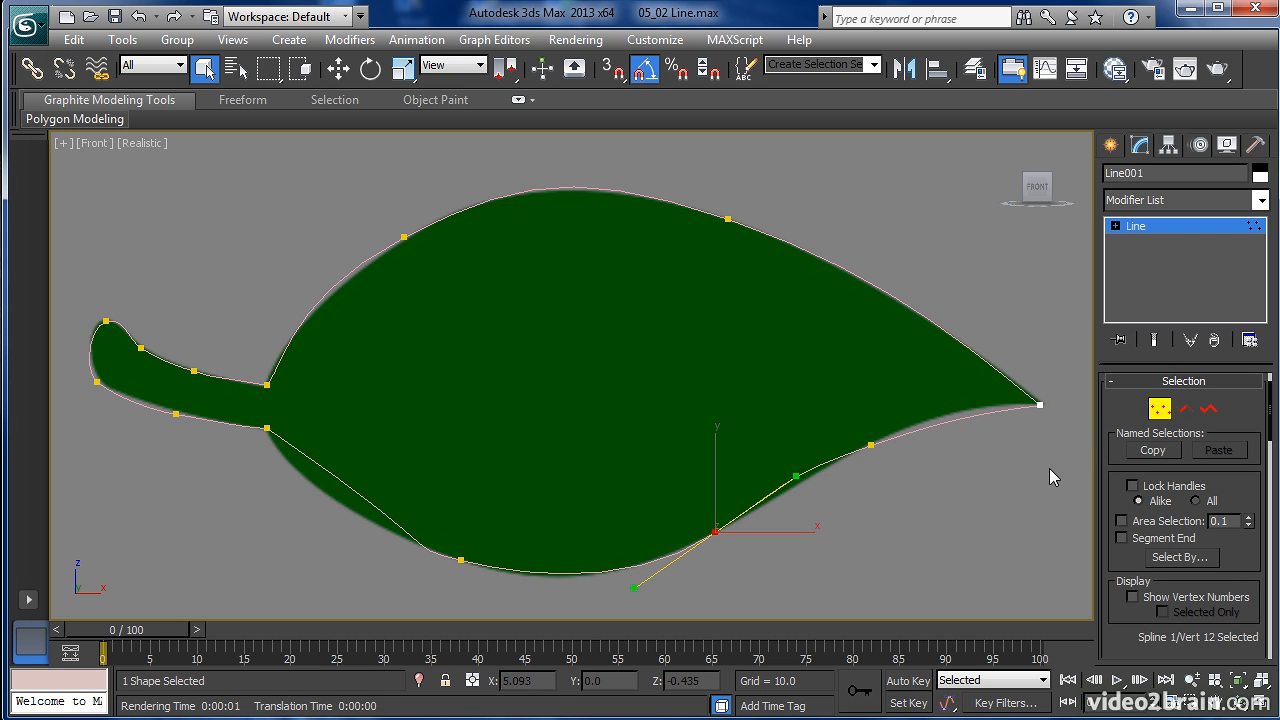
Step: Examine segment selection on both edges meeting at the leaf tip, and whole-spline selection at Spline level
left_click(1184, 409)
left_click(966, 425)
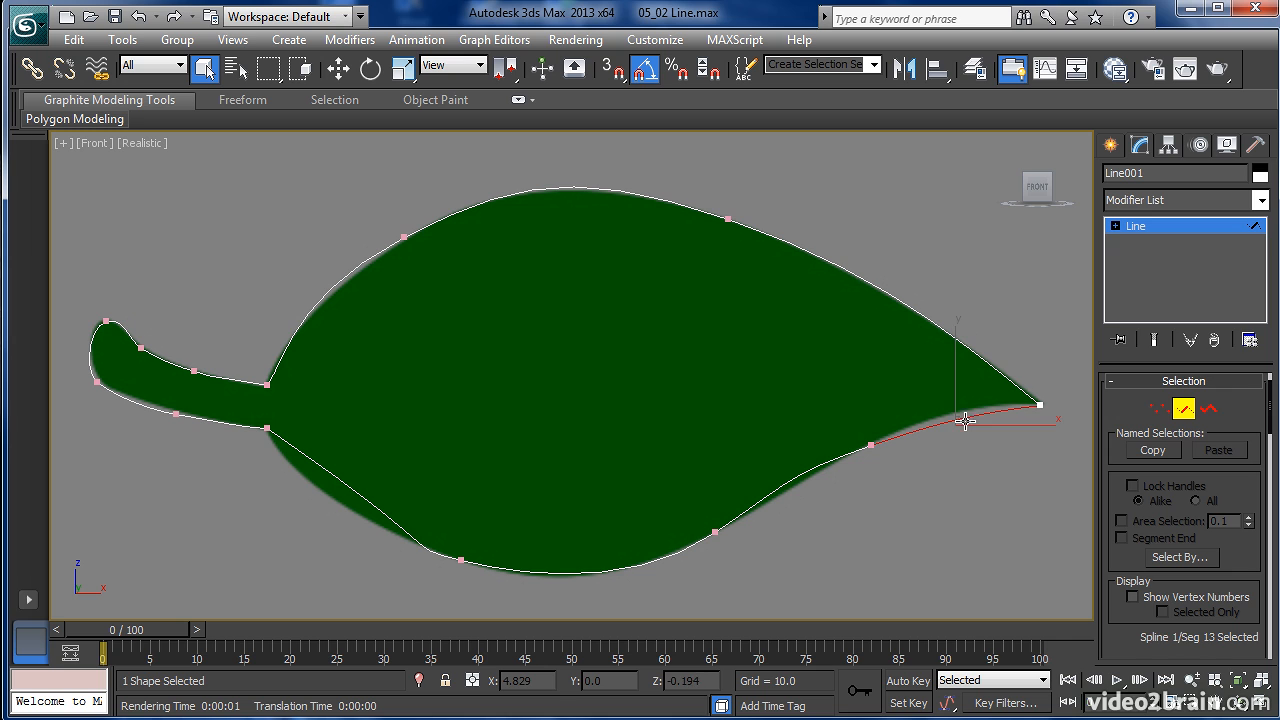
left_click(968, 349)
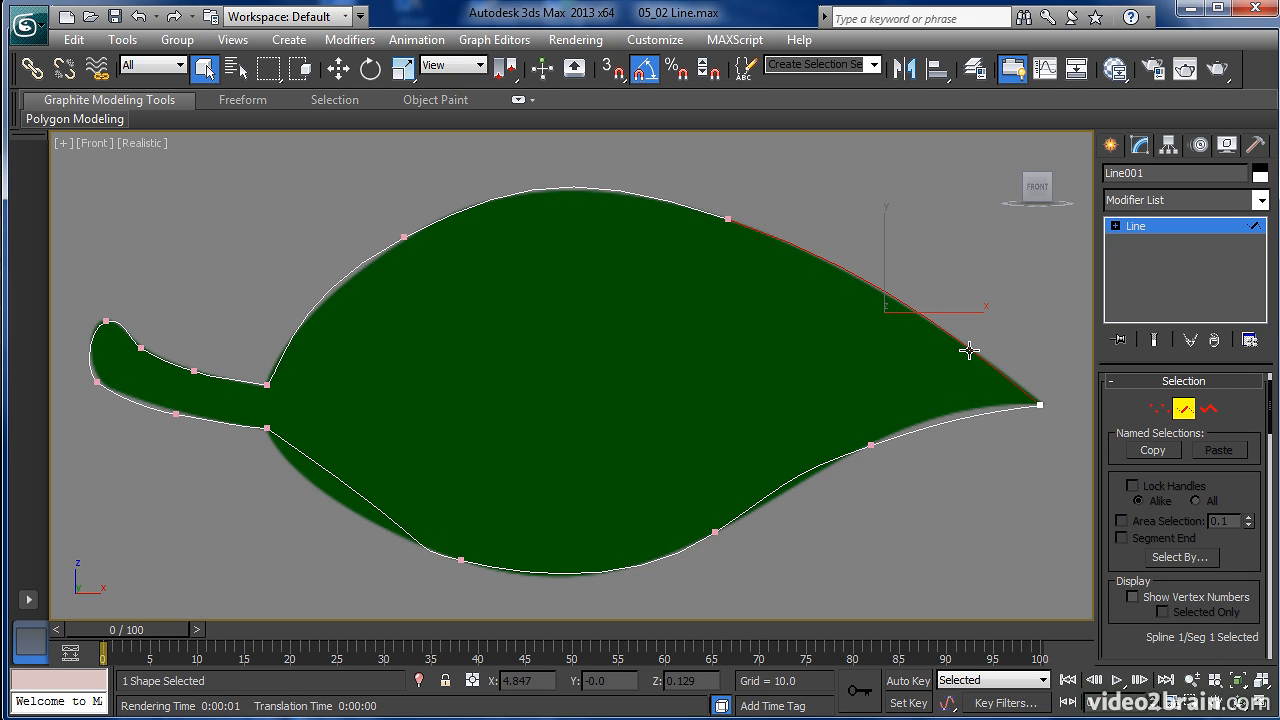
left_click(1209, 412)
left_click(965, 350)
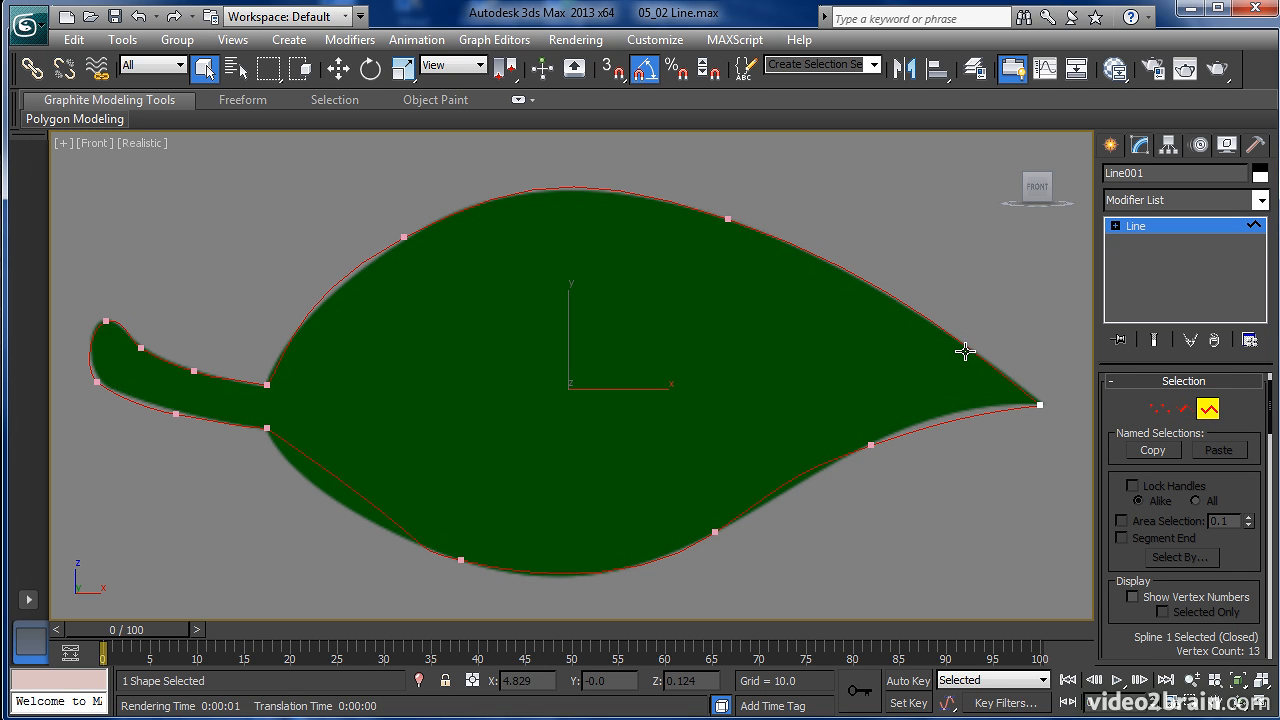
Step: At Vertex level, move the blade-side Bezier handle of the lower stem junction vertex so the curve follows the leaf's lower edge
left_click(1159, 408)
left_click(459, 559)
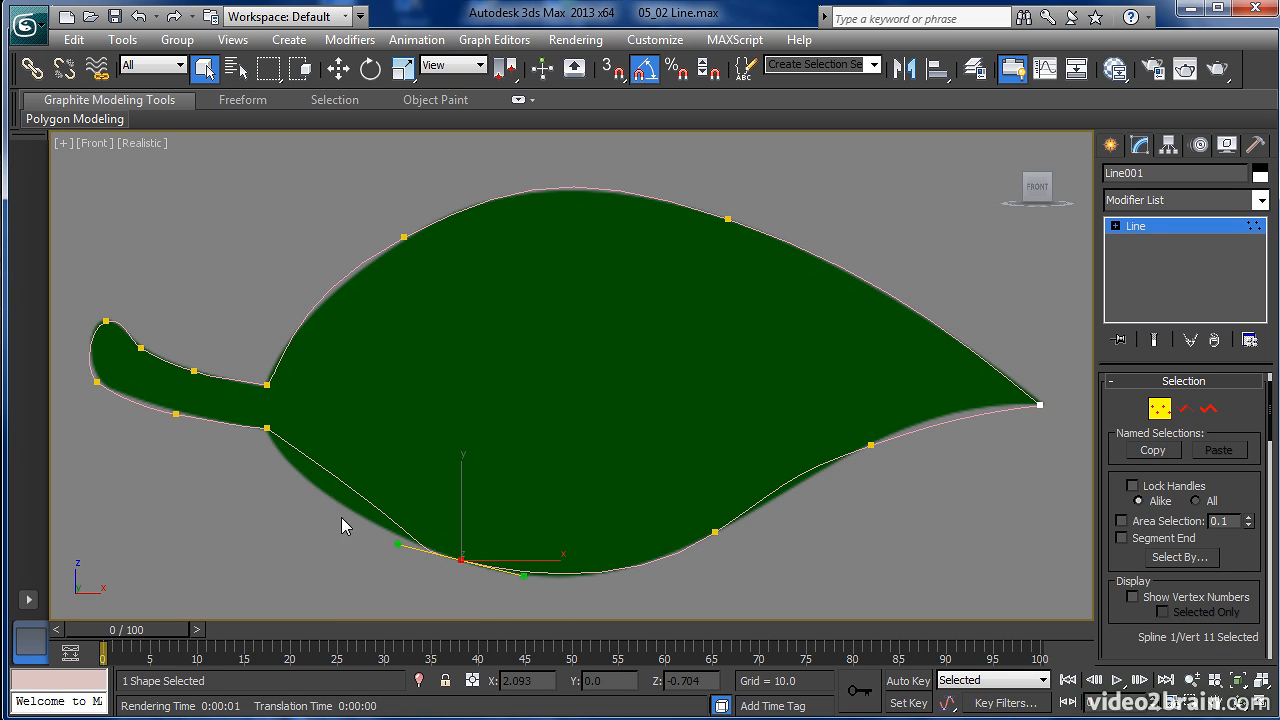
left_click(266, 428)
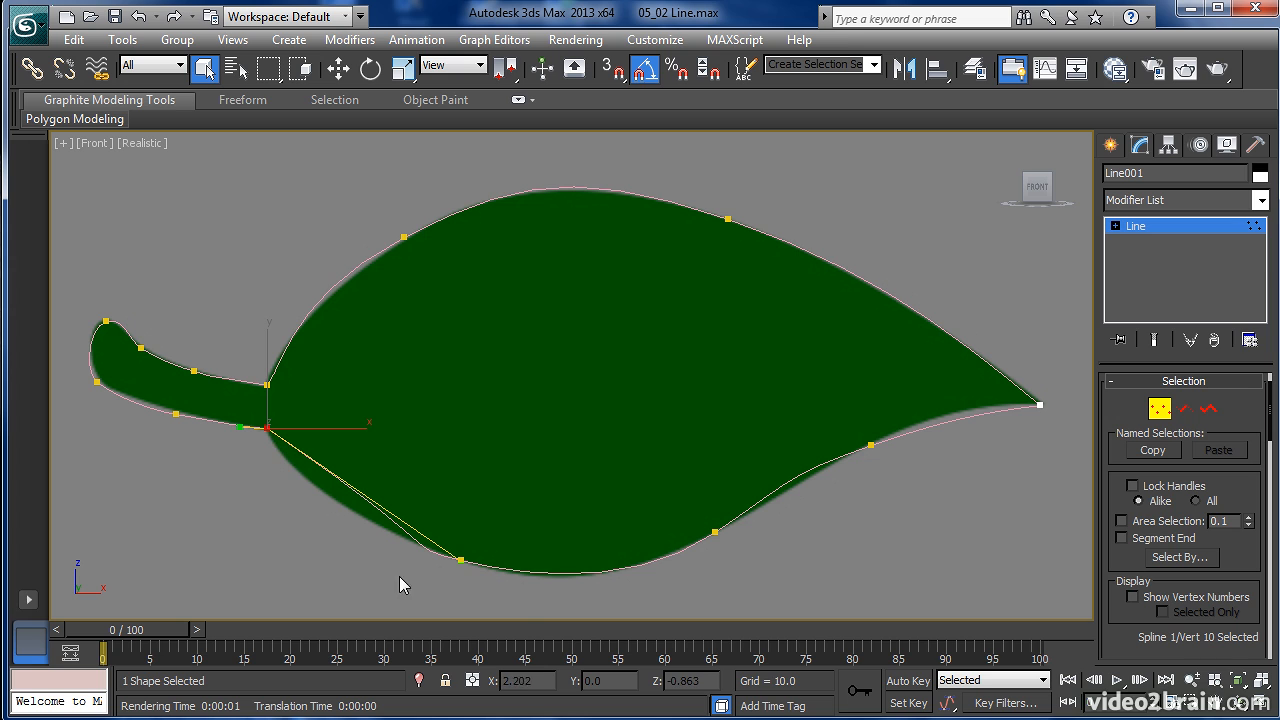
left_click(433, 568)
left_click(267, 427)
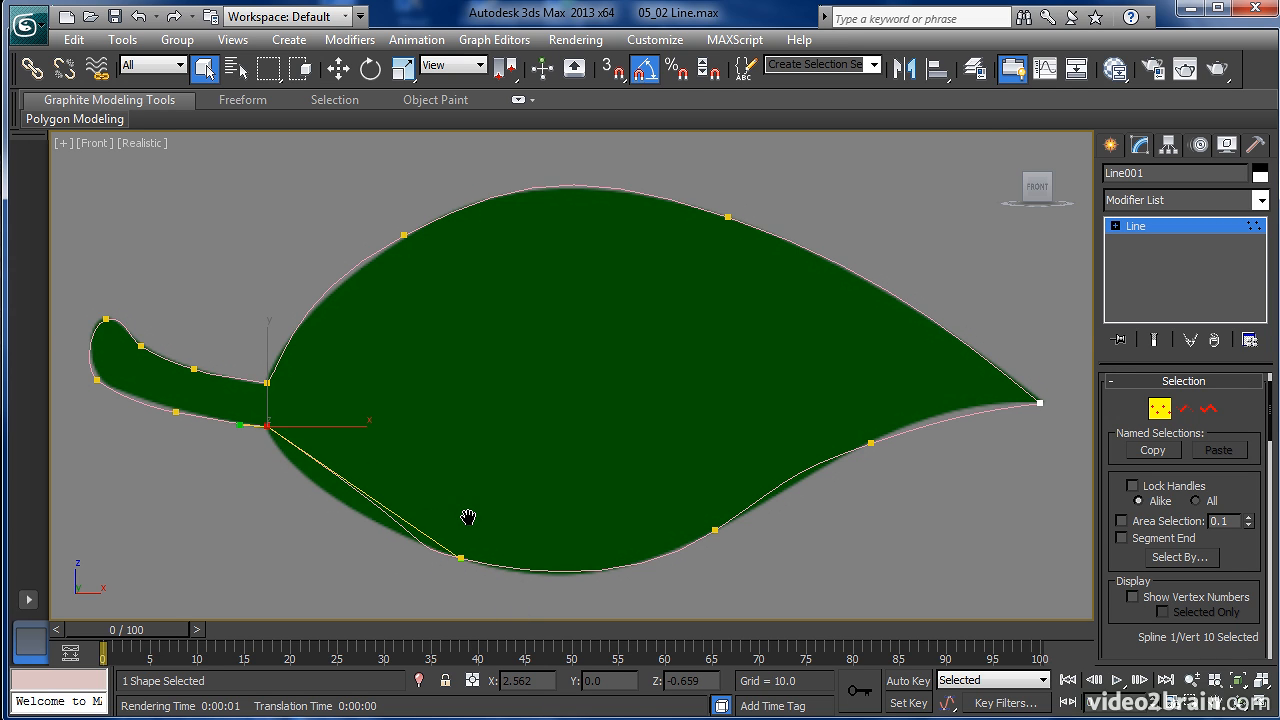
scroll(468, 517, "up", 3)
left_click(370, 556)
left_click(338, 68)
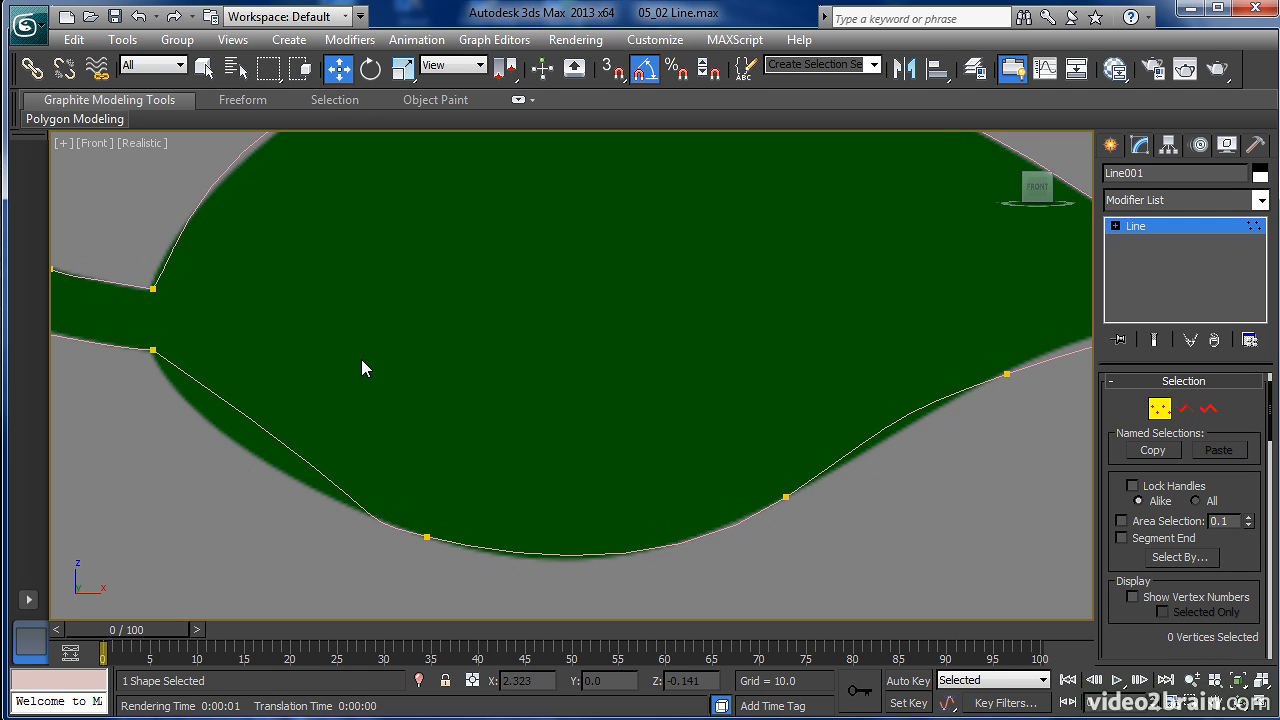
left_click(150, 349)
left_click_drag(425, 533, 179, 426)
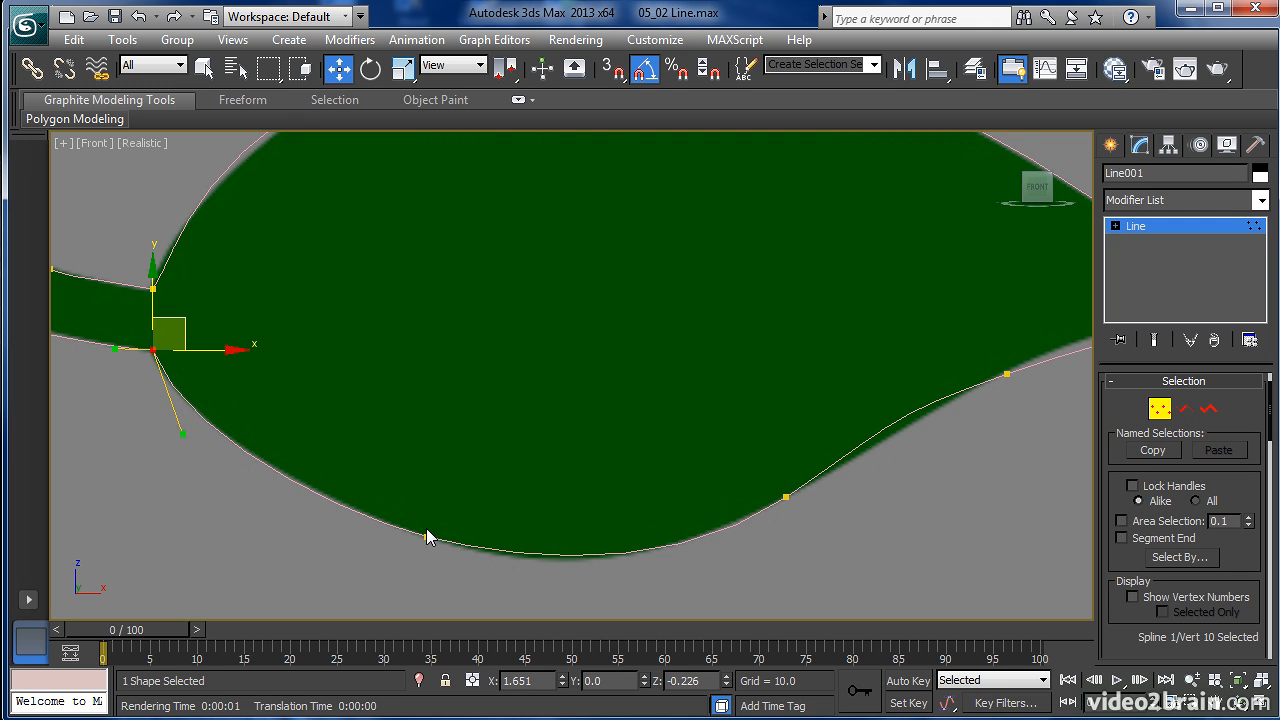
Step: Adjust the Bezier handles of the three vertices along the leaf's lower edge so the curve matches the image
left_click(427, 537)
left_click_drag(516, 556, 515, 566)
middle_click_drag(939, 395, 798, 408)
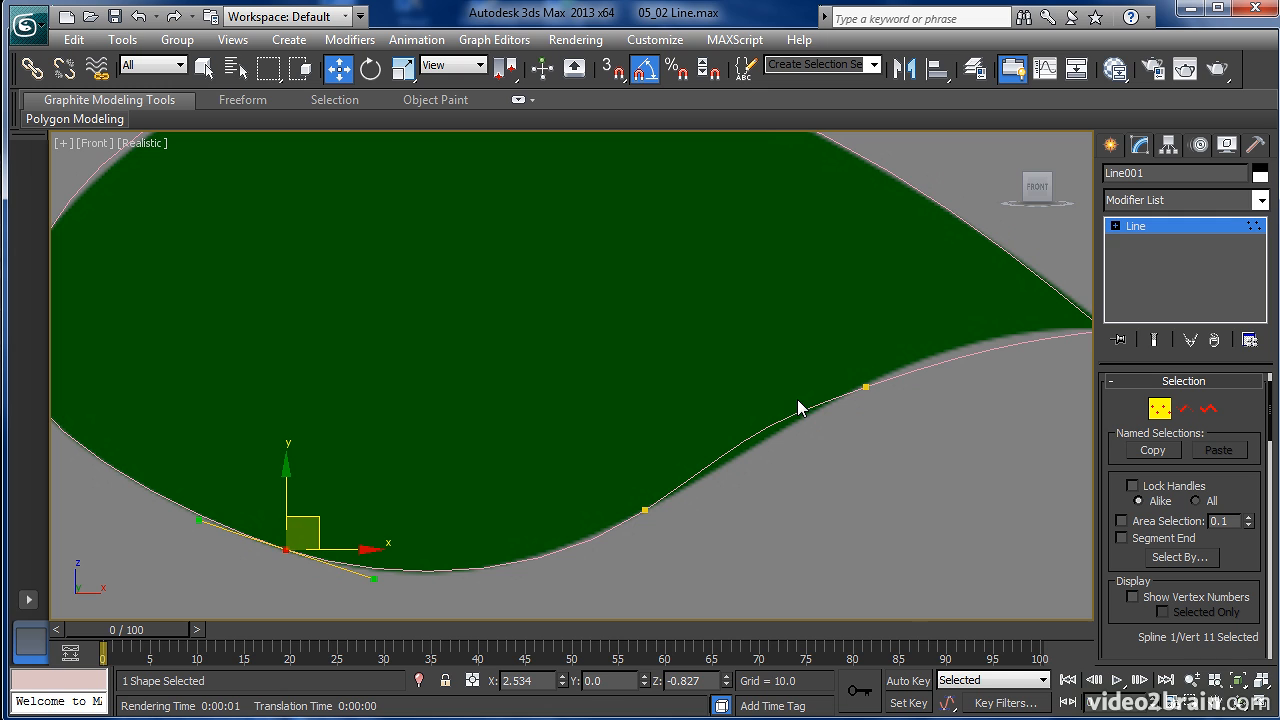
left_click(866, 388)
left_click_drag(978, 342, 977, 326)
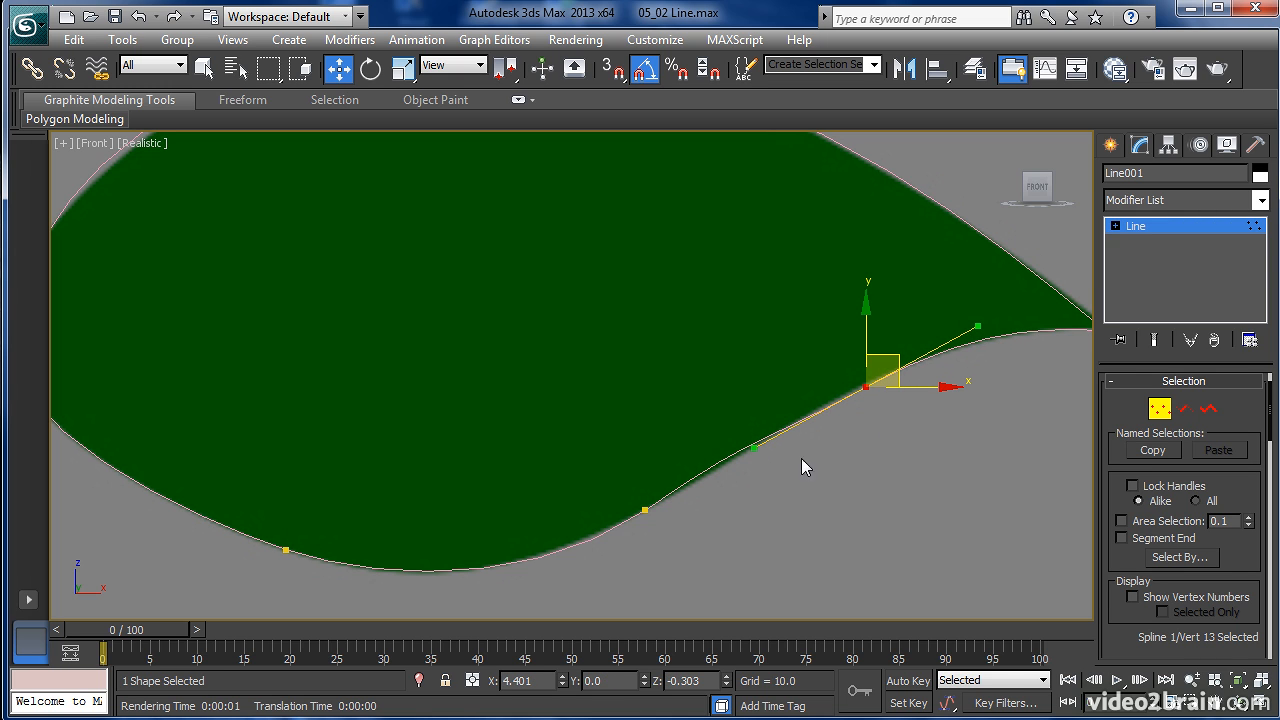
left_click(645, 511)
left_click_drag(762, 426, 757, 446)
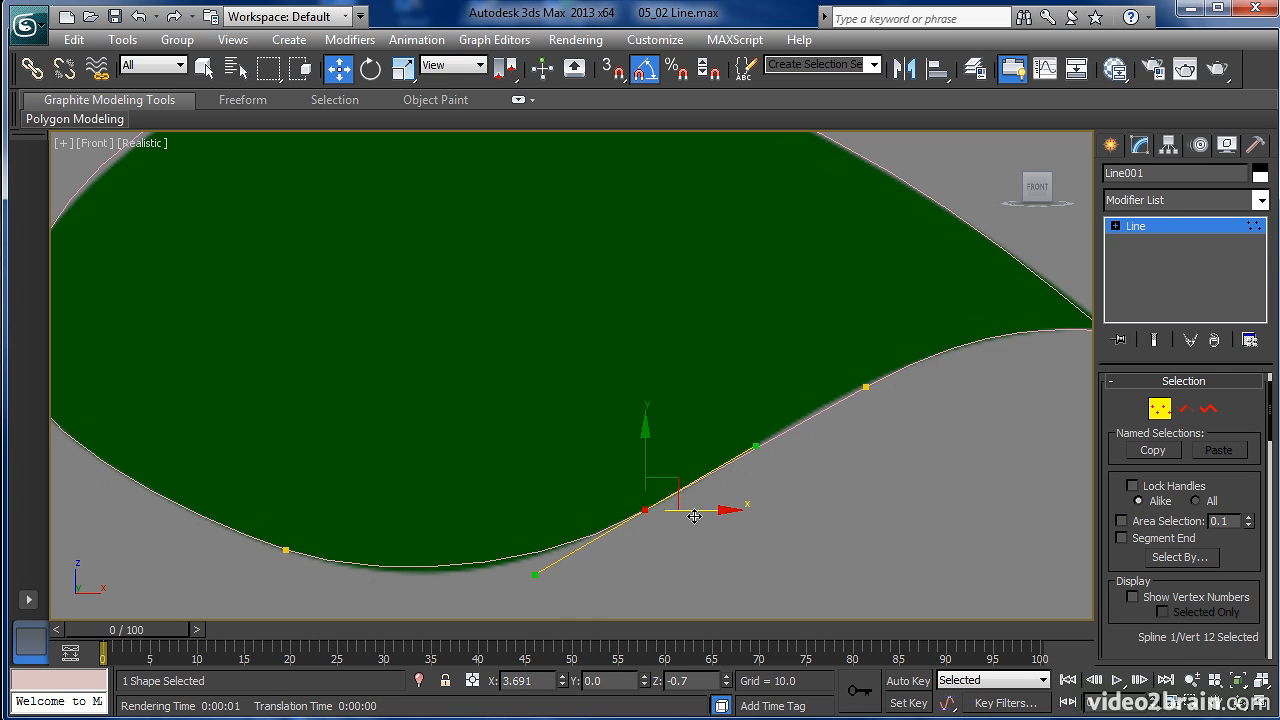
Step: Adjust the Bezier handles of the upper stem junction vertex and its neighbour on the upper edge, and leave Vertex level
middle_click_drag(603, 364, 601, 536)
middle_click_drag(250, 438, 518, 359)
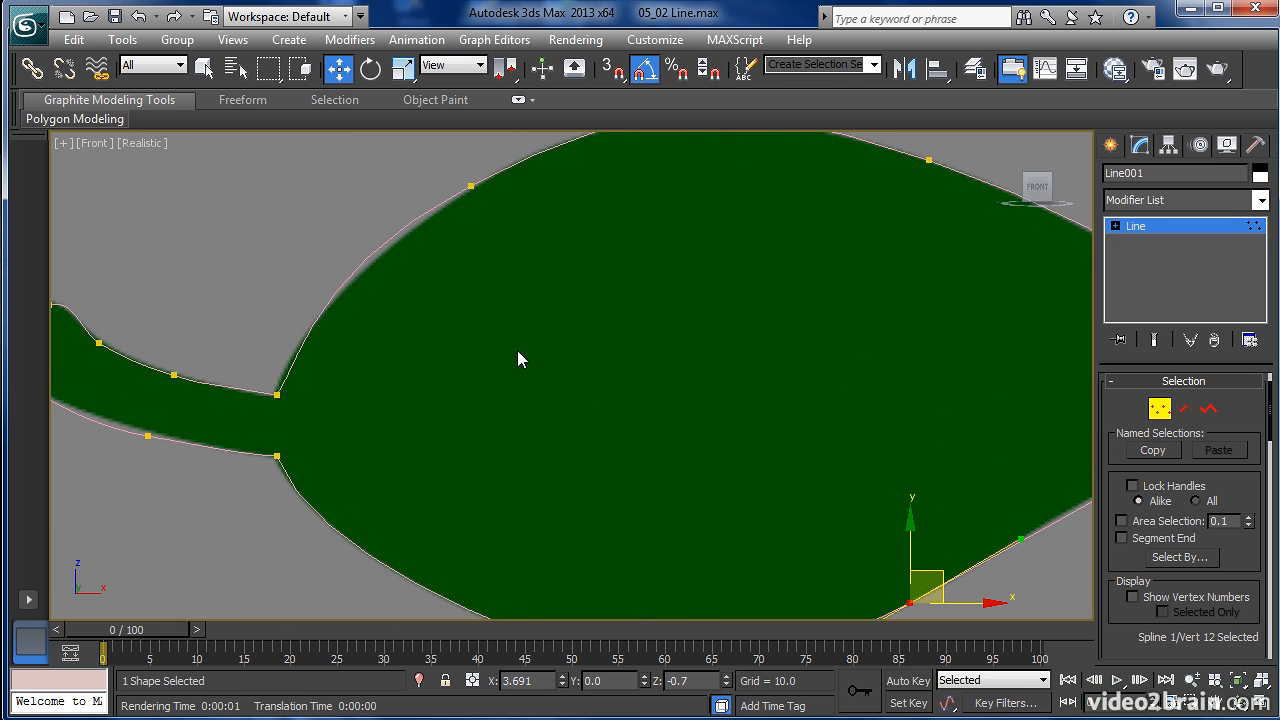
left_click(281, 393)
left_click_drag(306, 358, 289, 356)
left_click(471, 187)
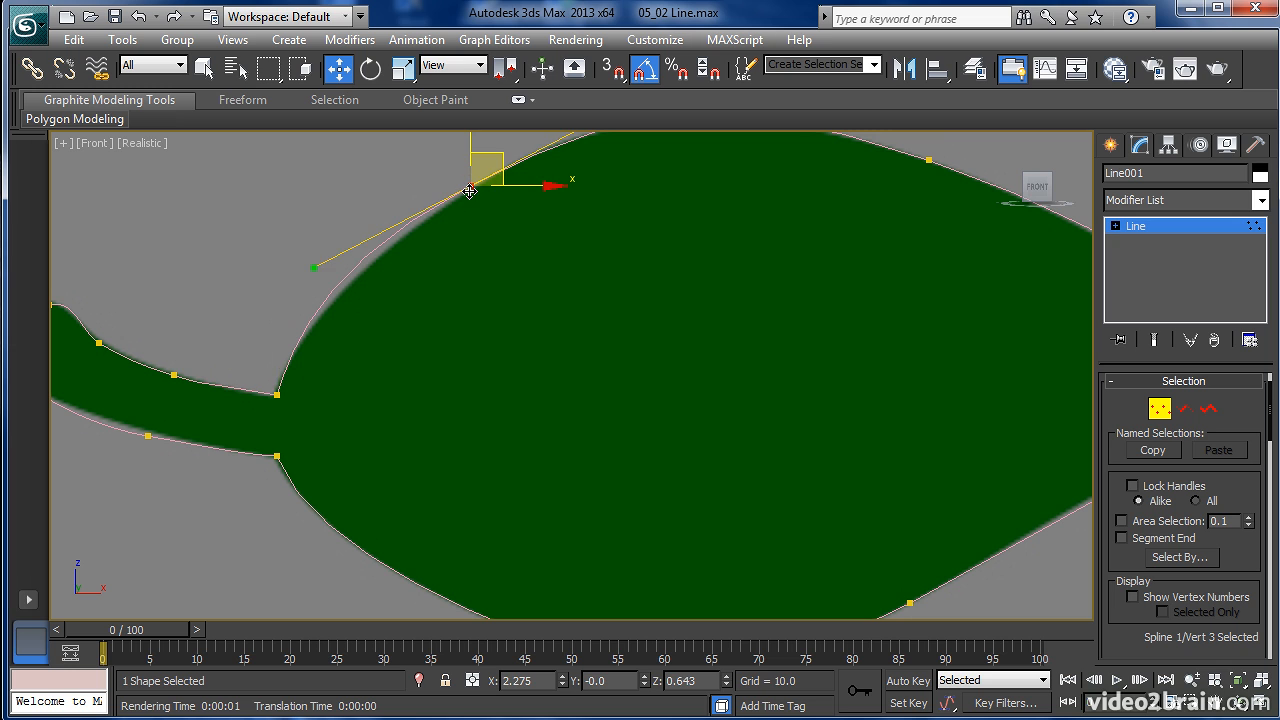
left_click_drag(317, 263, 338, 263)
middle_click_drag(548, 327, 494, 284)
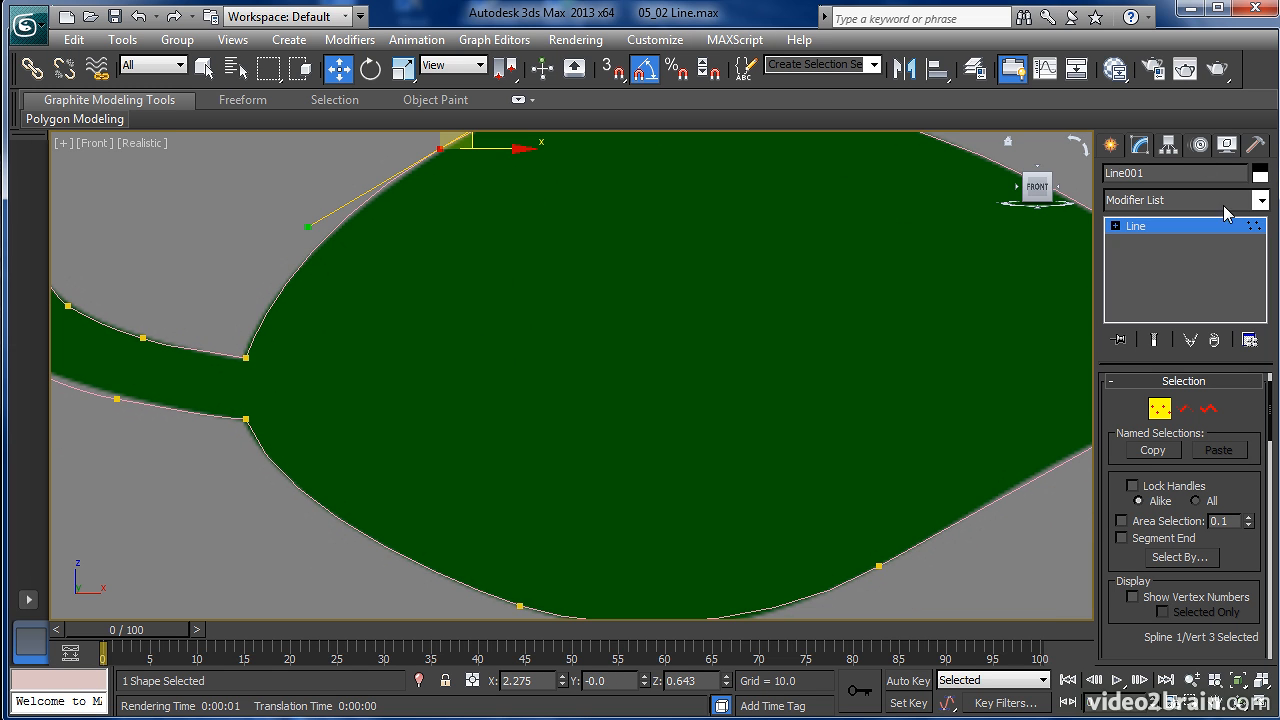
left_click(1160, 408)
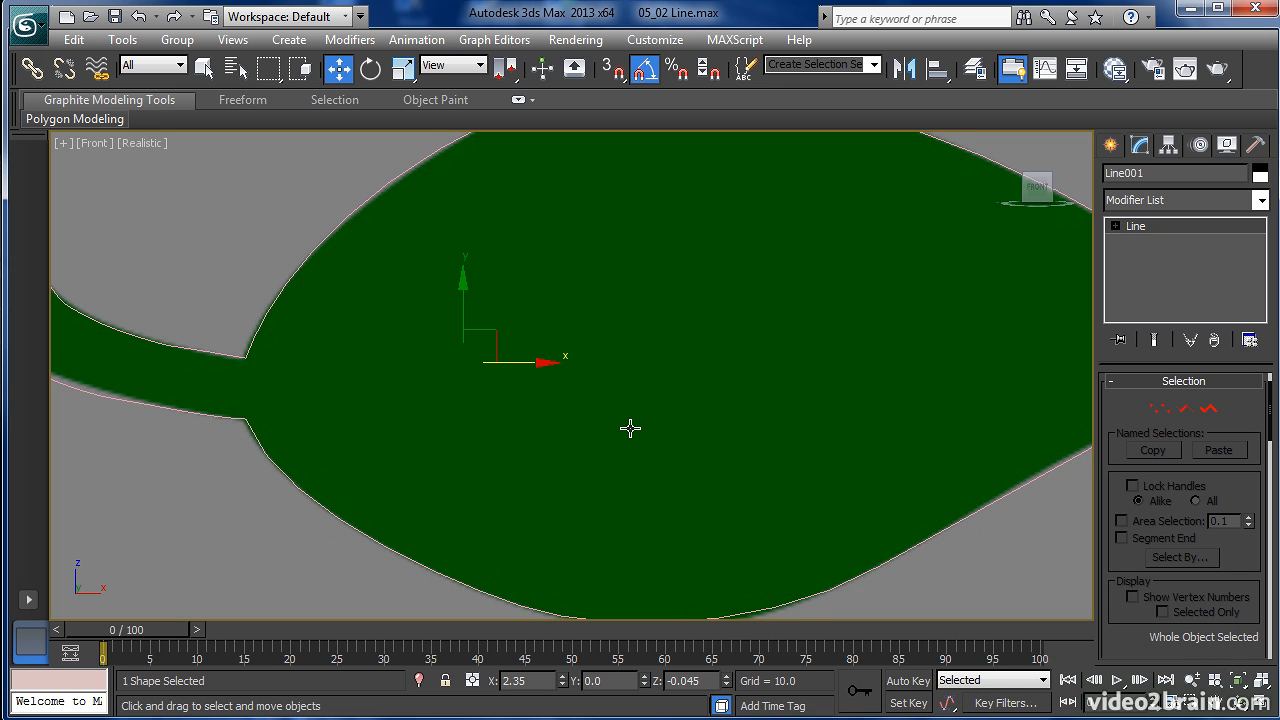
scroll(629, 429, "down", 2)
mouse_move(629, 429)
middle_mouse_down()
mouse_move(641, 432)
mouse_move(625, 430)
middle_mouse_up()
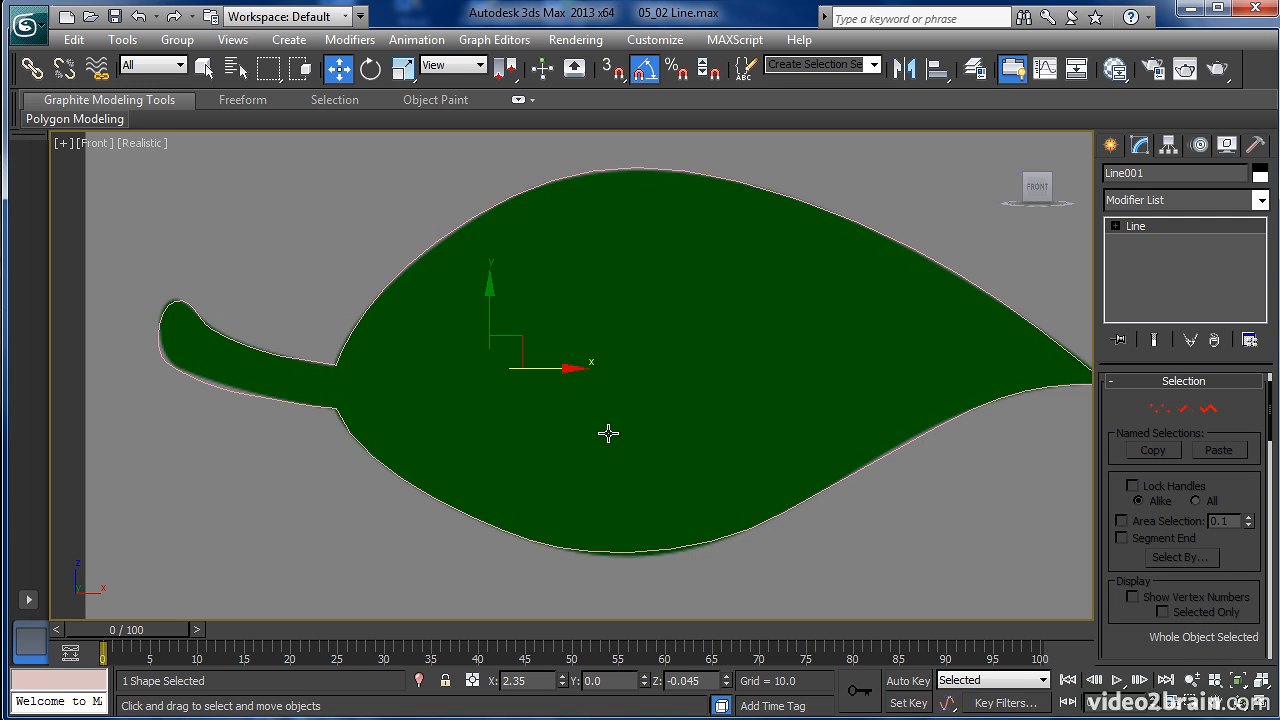
middle_click_drag(606, 430, 517, 438)
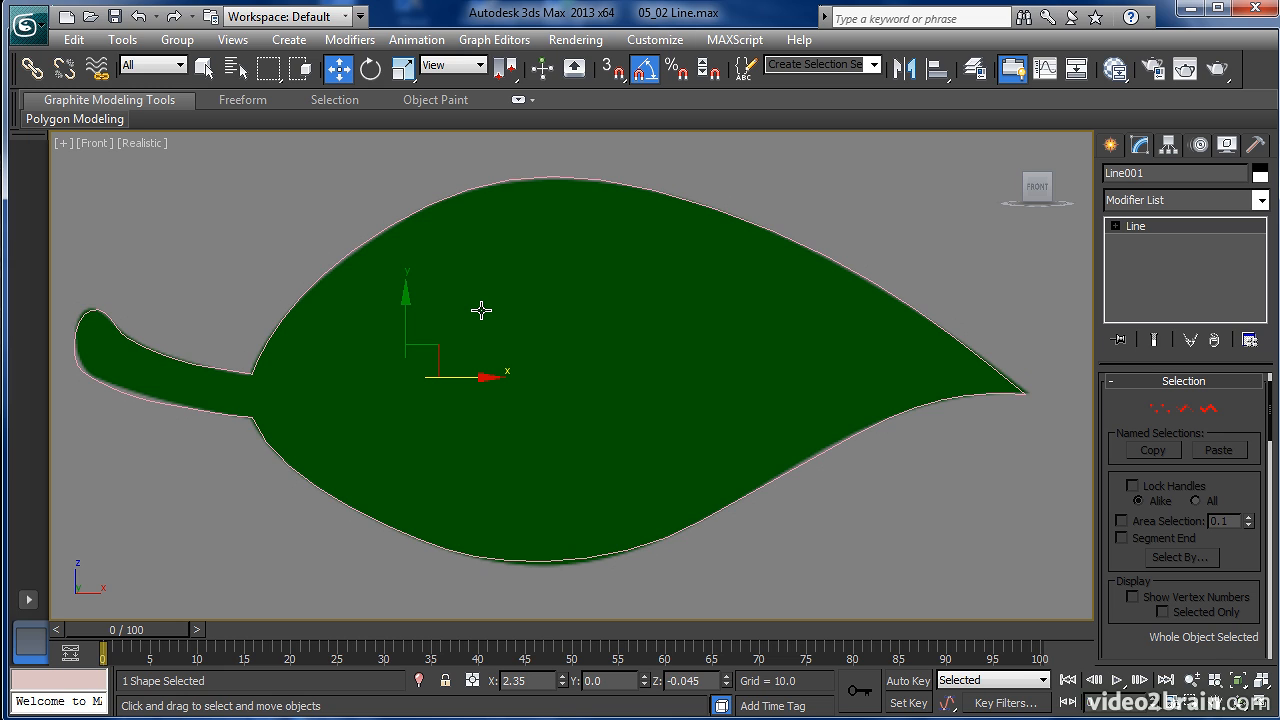